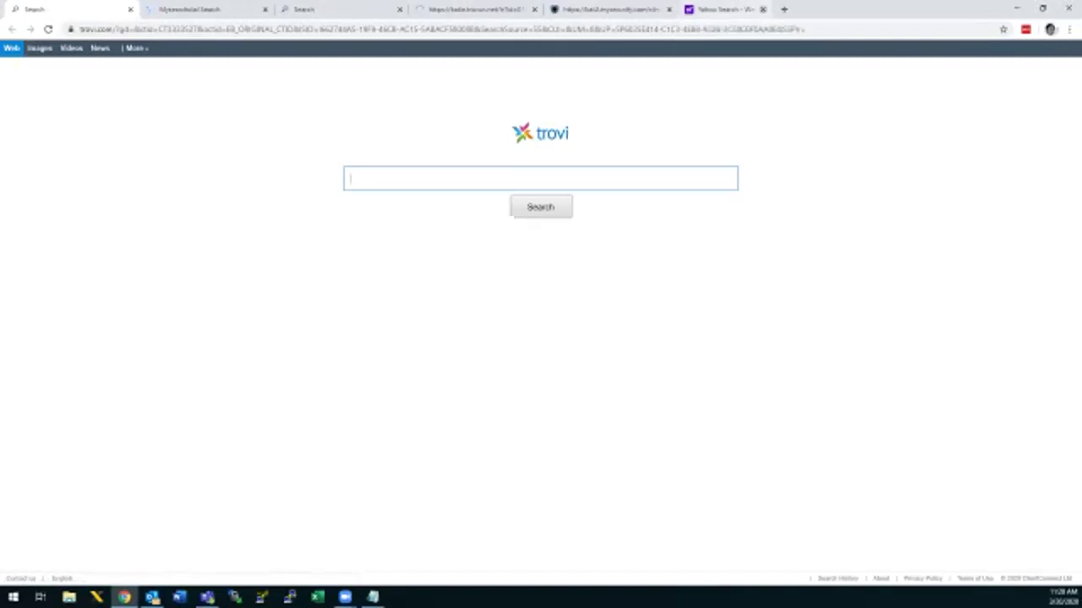
Close all the extra browser tabs, keeping only the first Trovi search page.
click(669, 8)
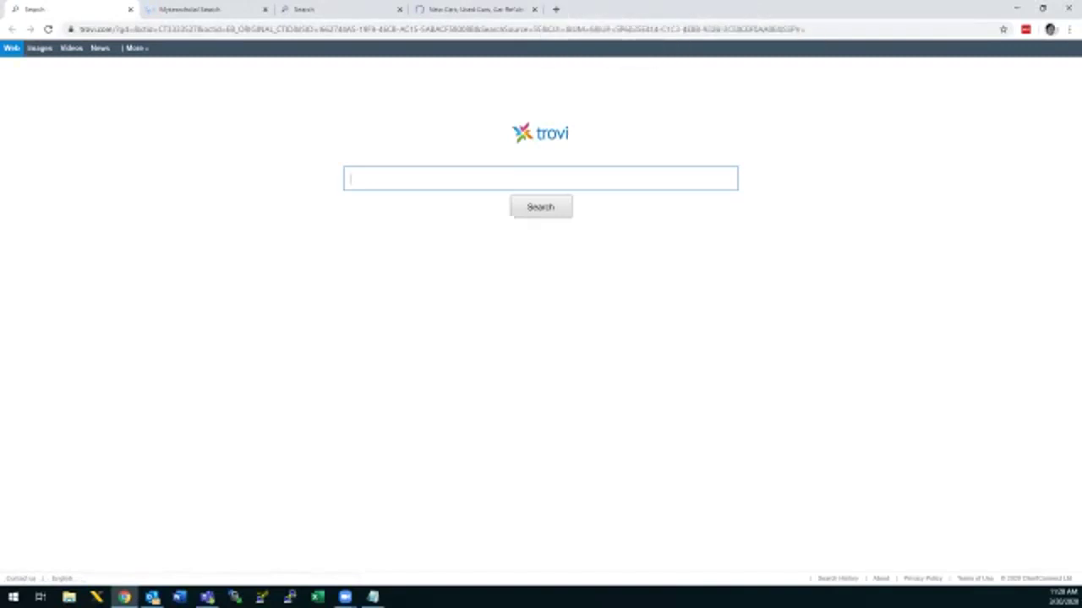
click(534, 8)
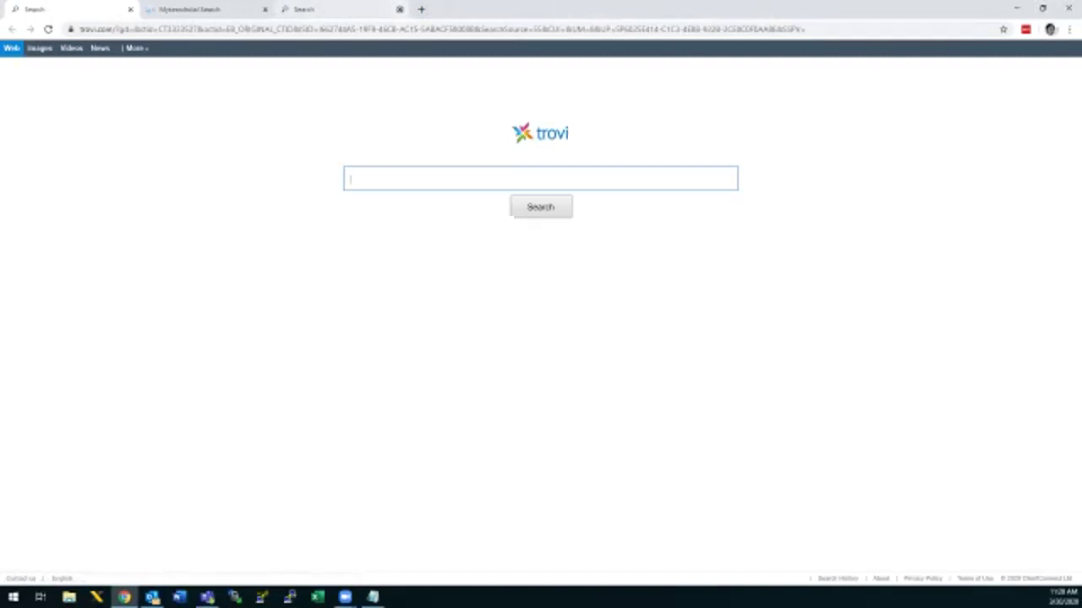
click(400, 9)
click(264, 8)
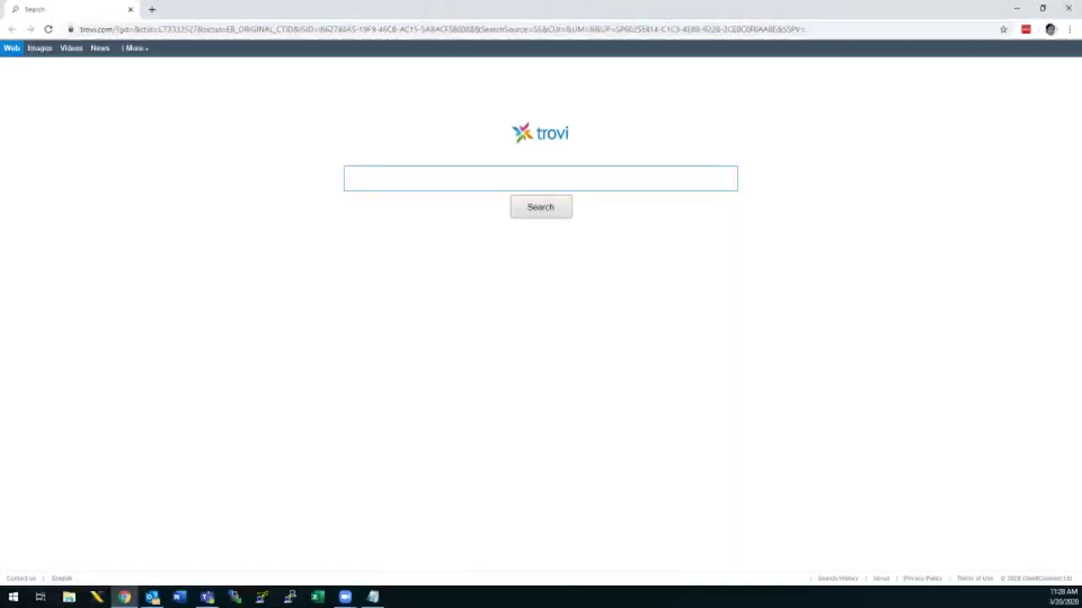
key(alt+Tab)
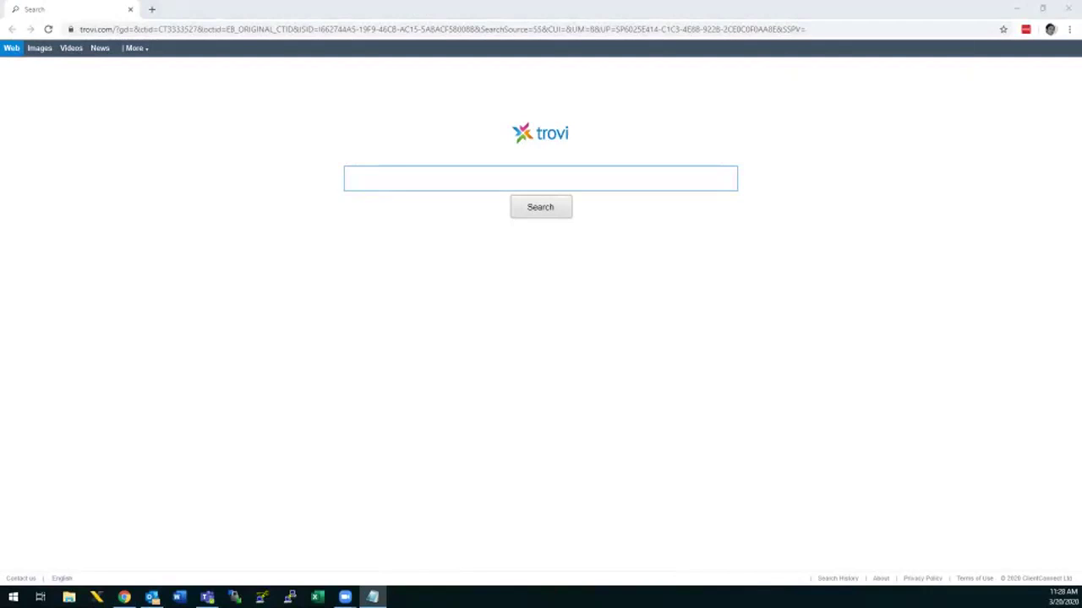
click(88, 28)
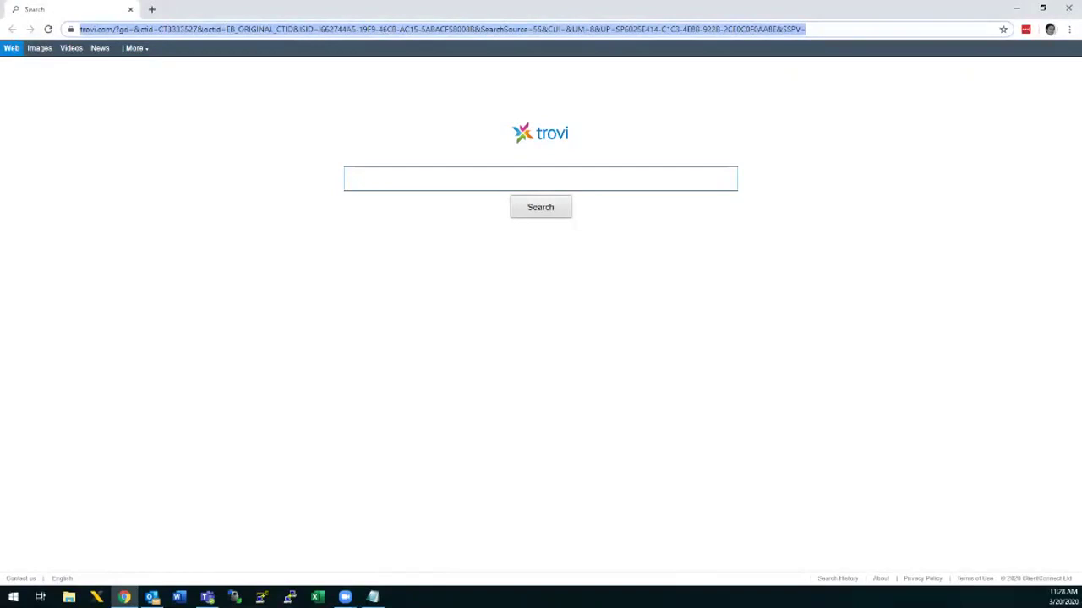
text(https://150.136.184.146:443)
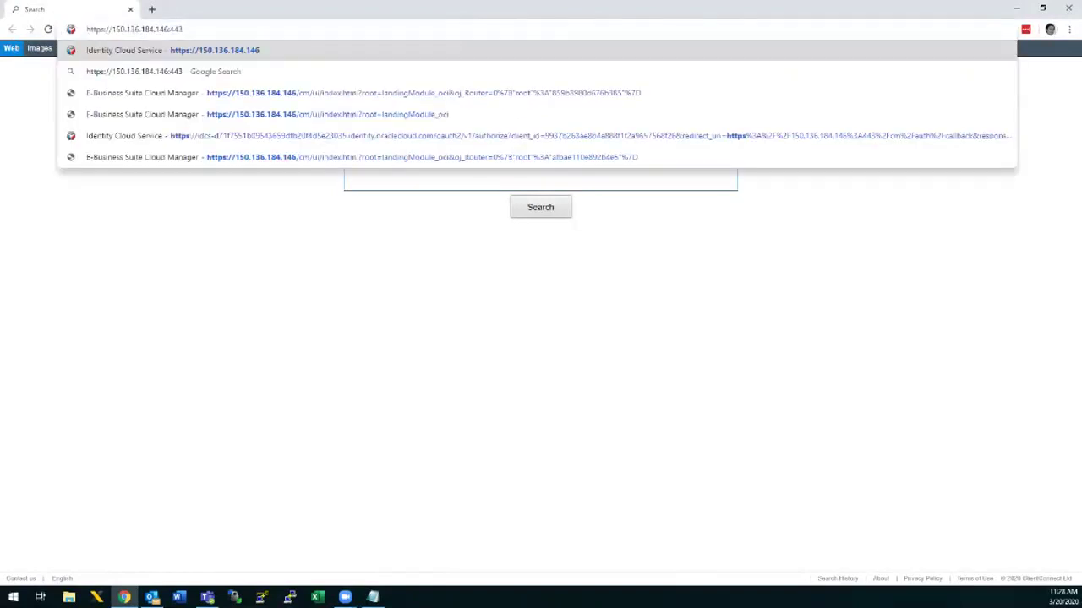
key(Return)
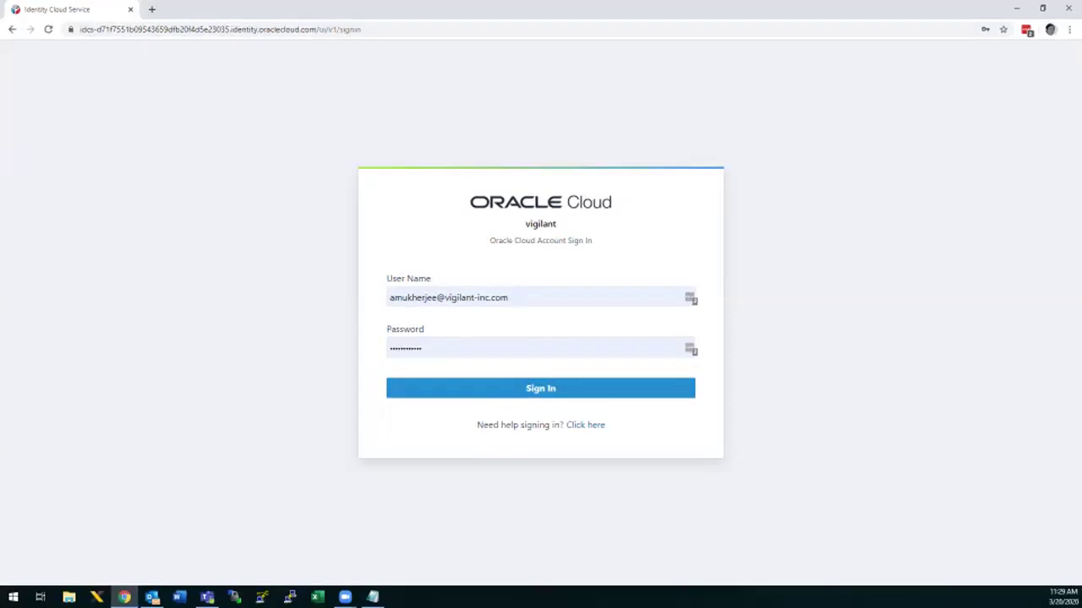
key(Return)
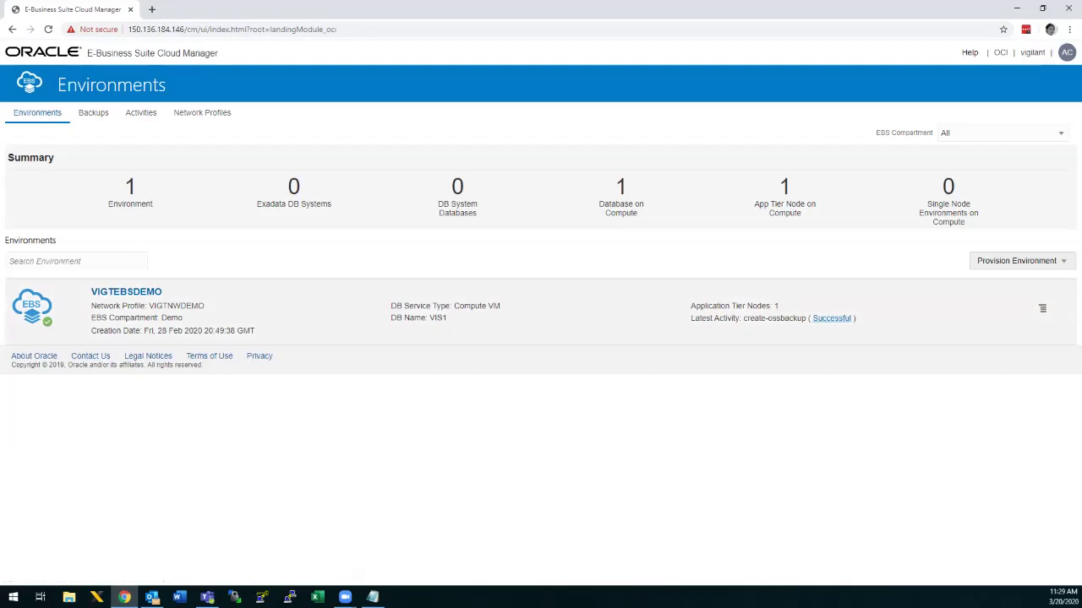
Start an Advanced environment provisioning named VIGTEBSDEMO2 that uses the network profile VIGTNWDEMO.
click(1021, 260)
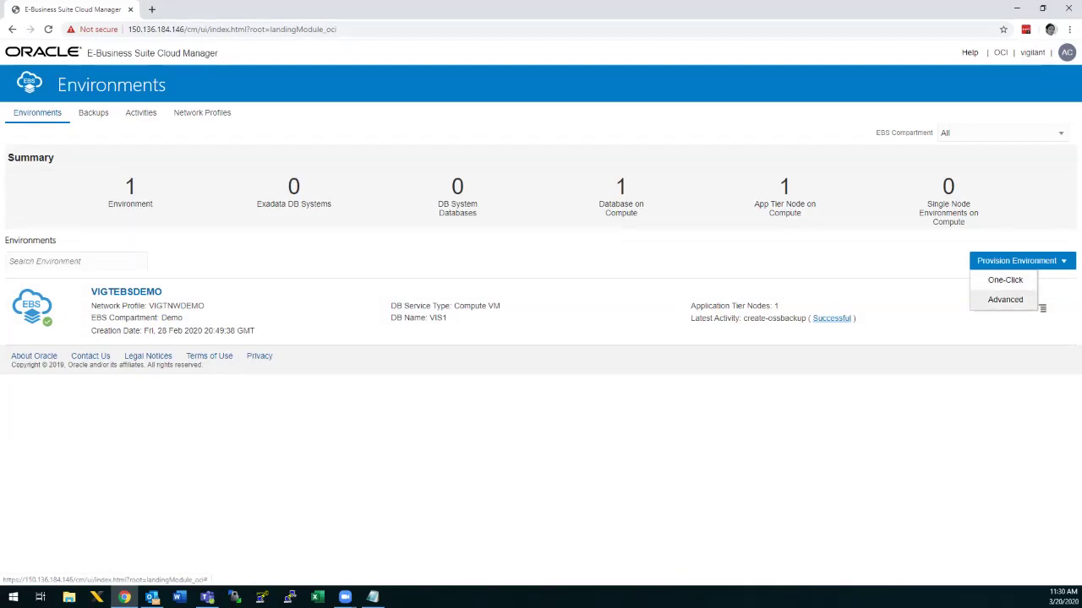
click(1005, 299)
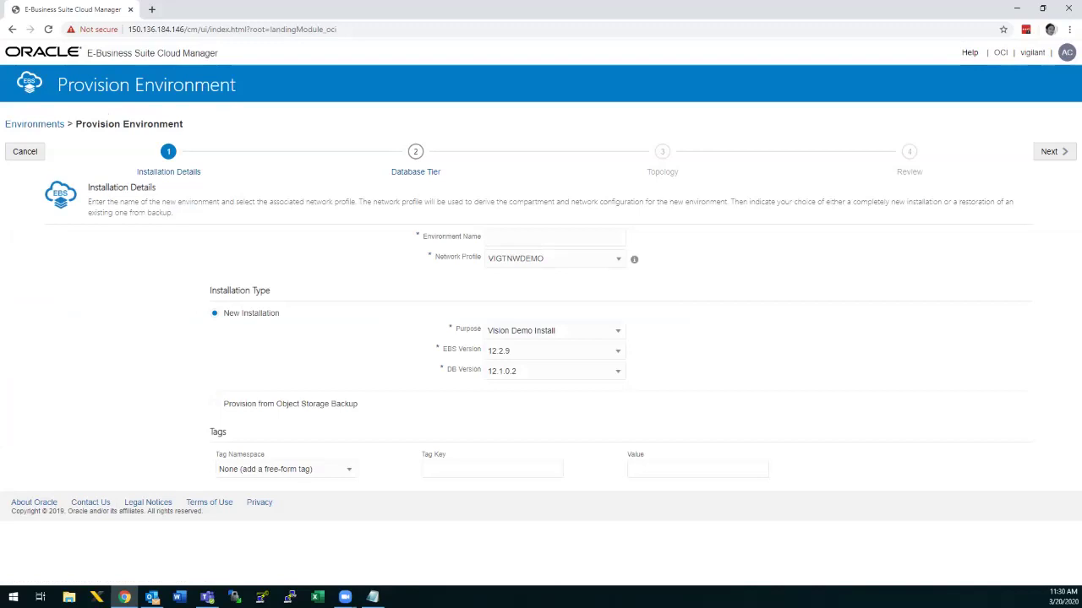
mouse_move(634, 259)
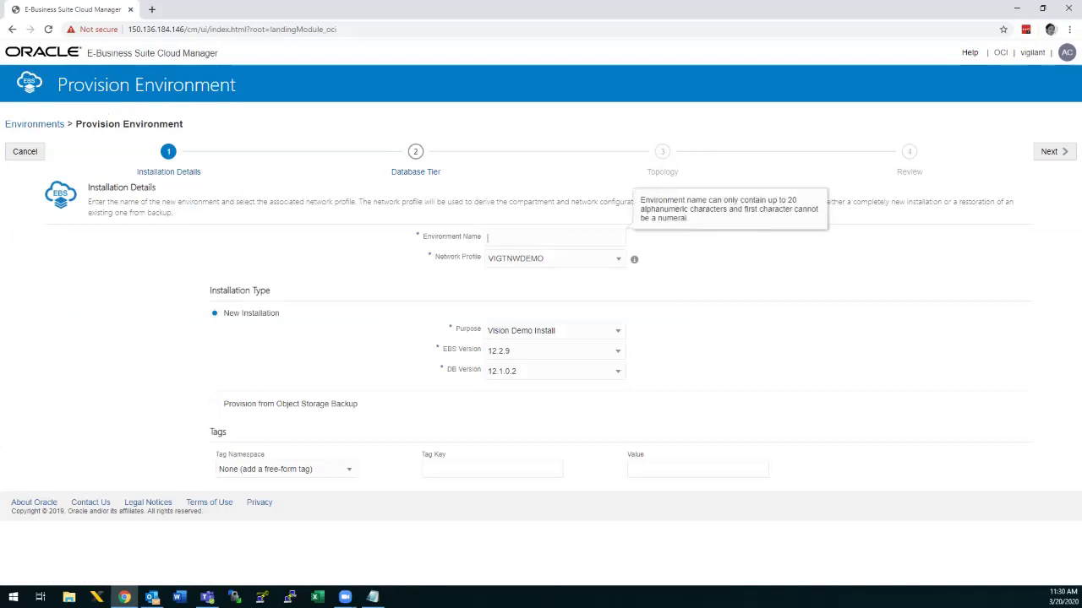
text(VIGTEBSDEMO2)
click(555, 259)
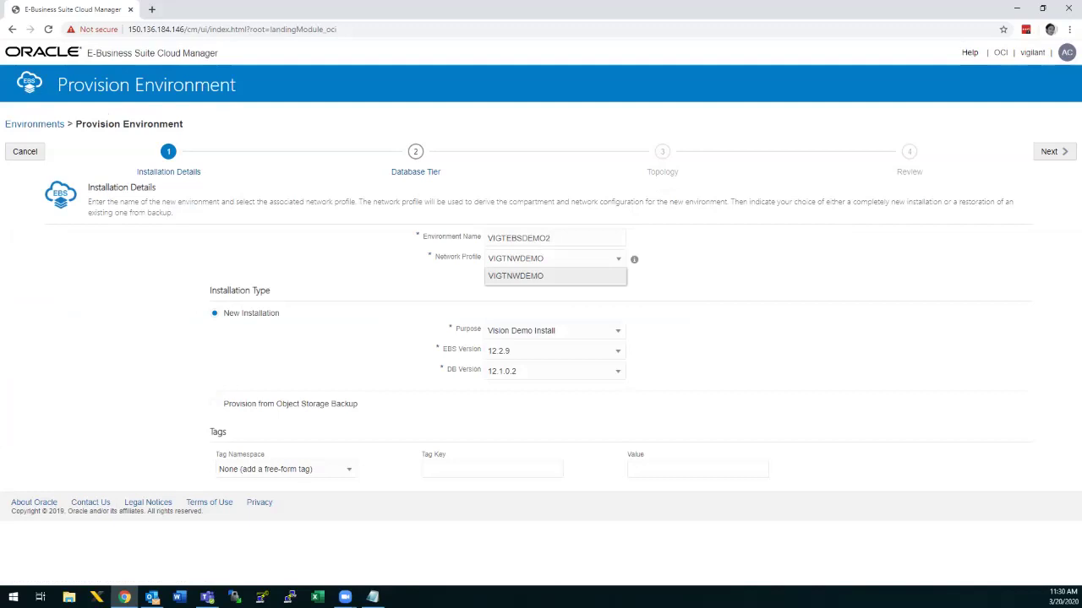
click(554, 275)
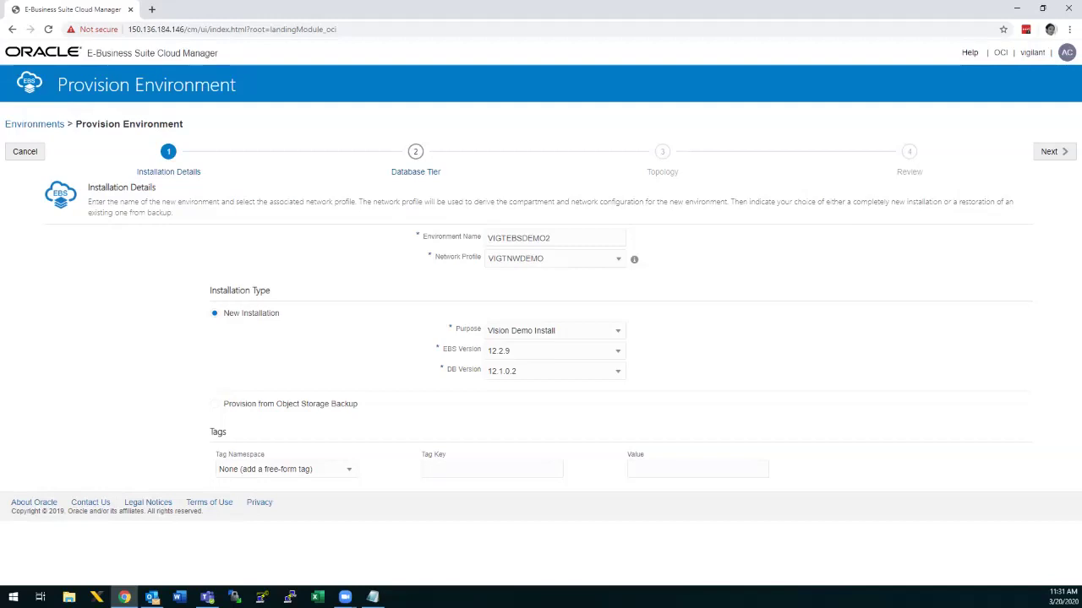
Check the backup bucket choices for provisioning from an Object Storage backup, and return to New Installation.
click(215, 404)
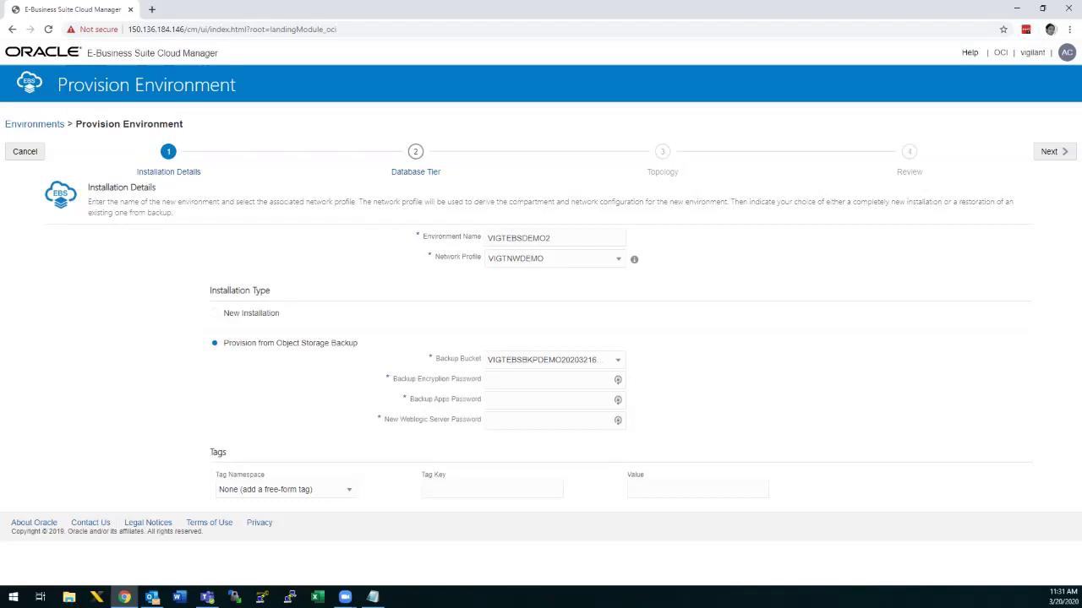
click(555, 360)
click(214, 313)
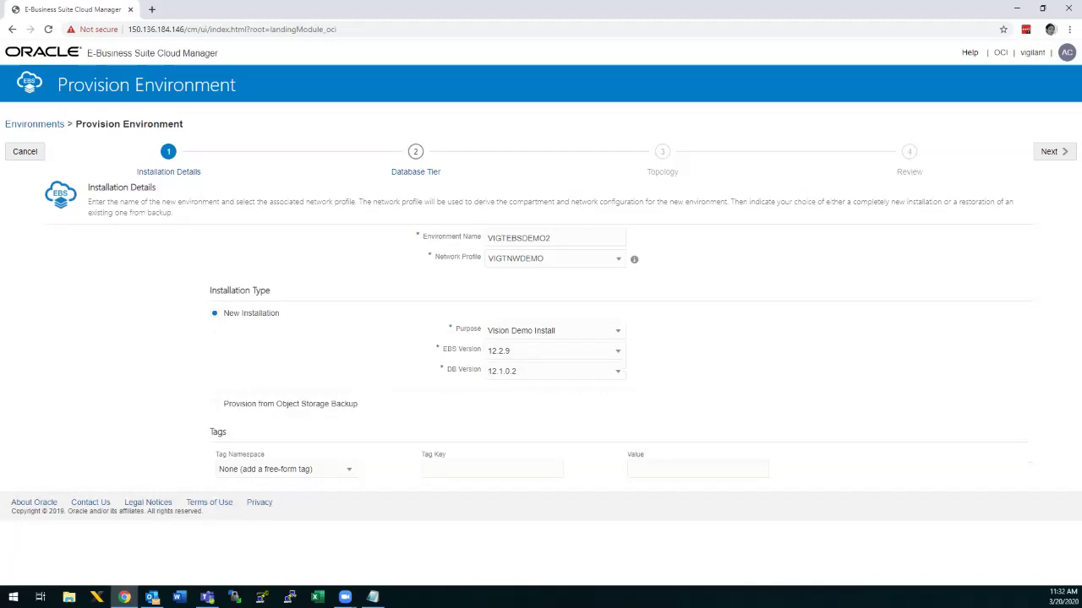
Configure the new installation as a Fresh Install with EBS version 12.1.3, choose its DB version, and continue to the database tier.
click(554, 330)
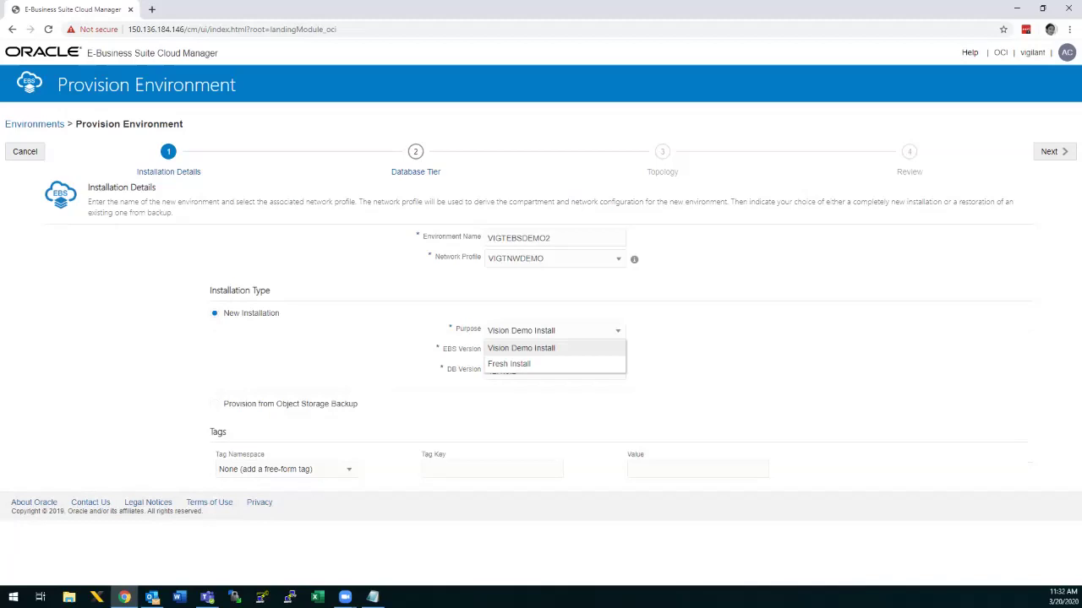
click(508, 364)
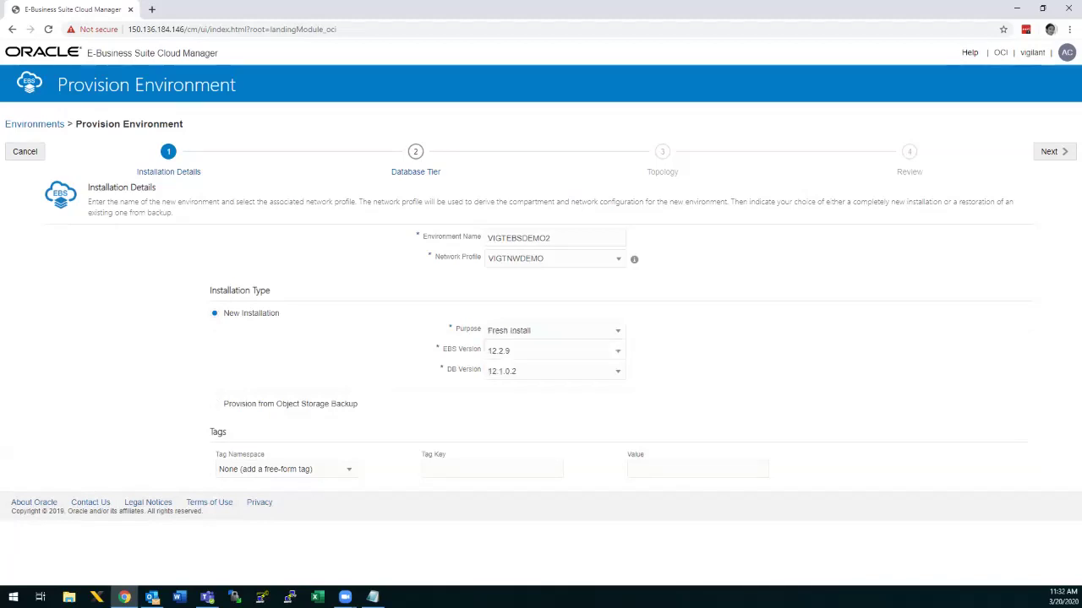
click(554, 350)
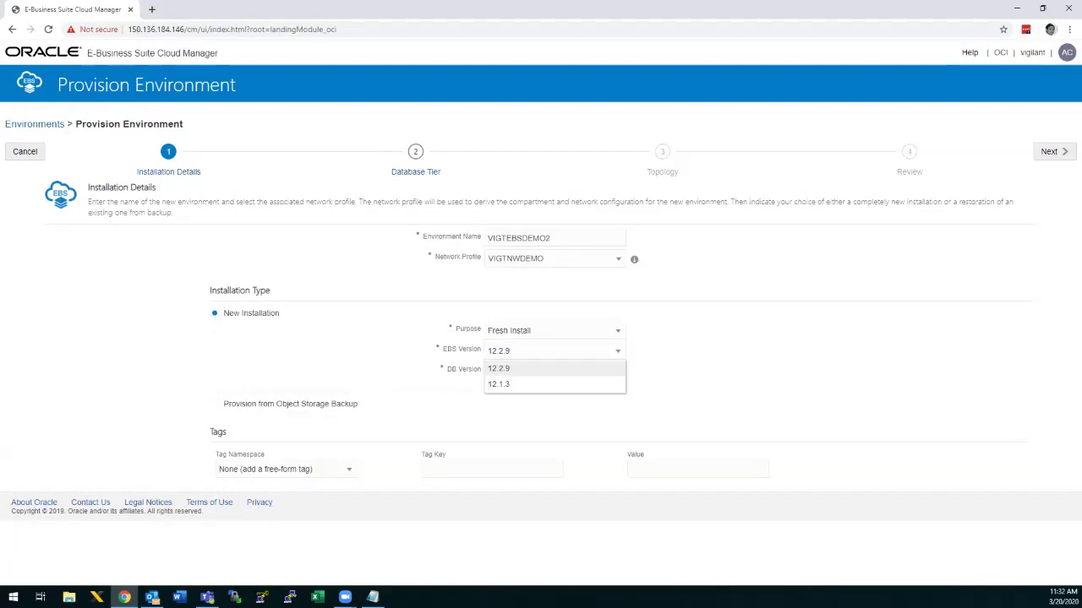
key(Down)
key(Return)
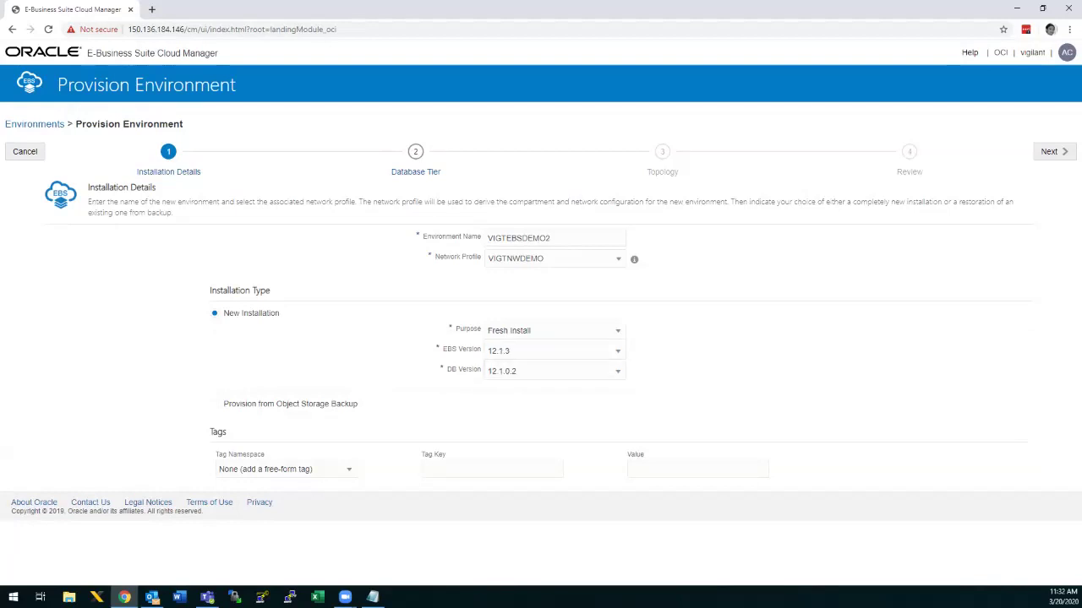
click(554, 371)
click(555, 390)
key(Return)
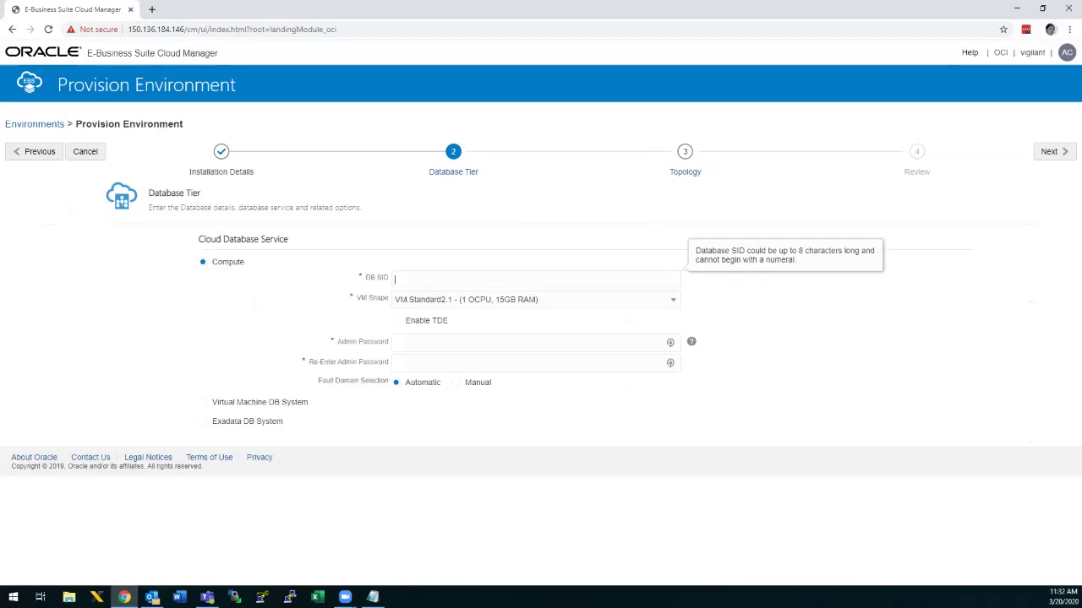
Set the DB SID to DEMODB and the VM shape to VM.Standard2.2 - (2 OCPU, 30GB RAM).
text(DEMODB)
click(535, 299)
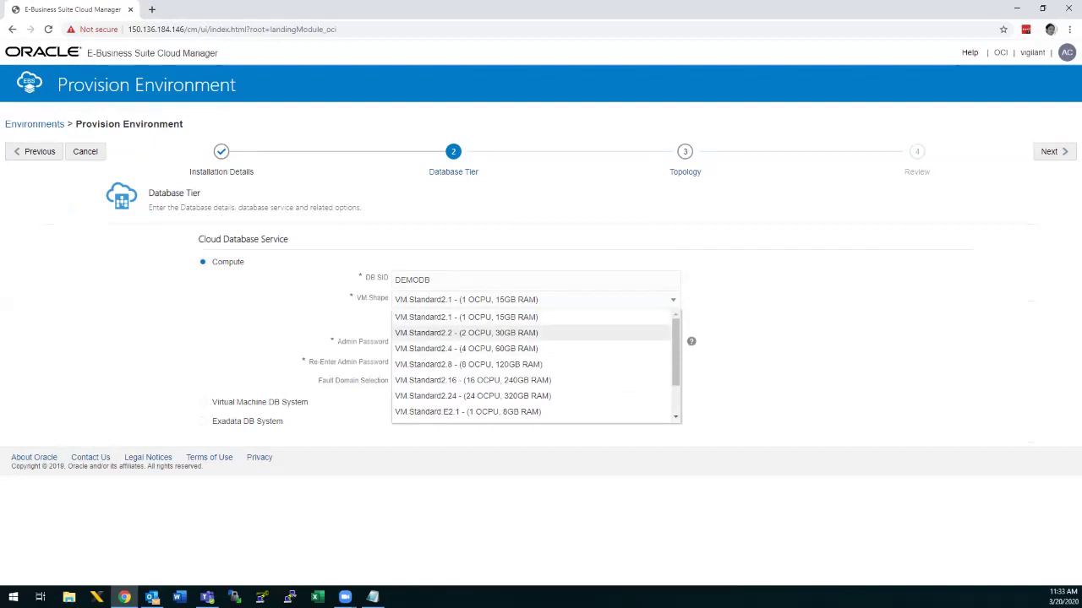
click(466, 333)
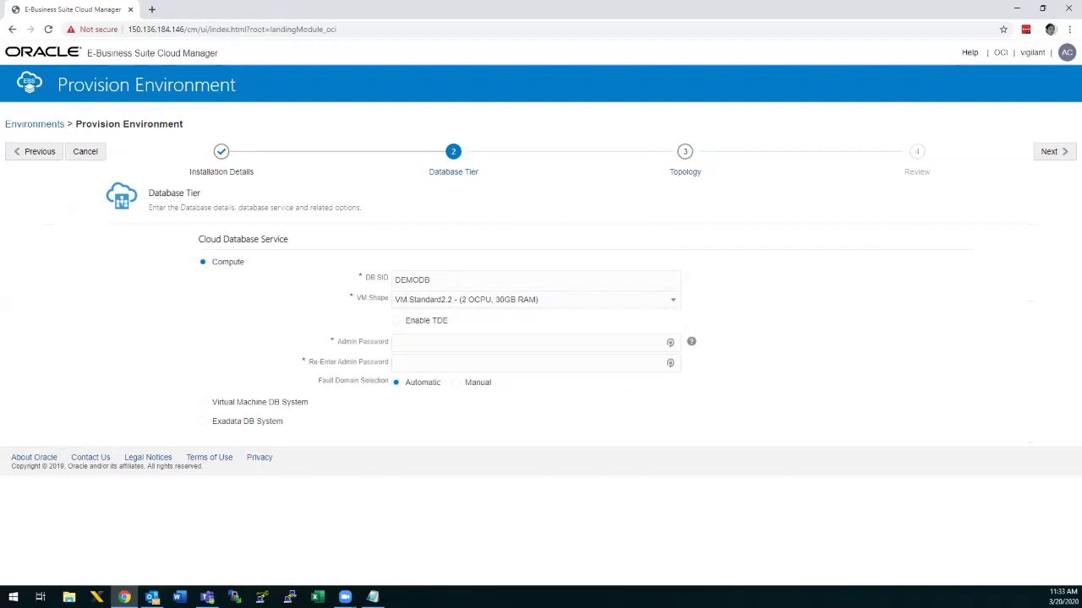
Browse the available VM shapes and set the database tier's shape to VM.Standard2.1 - (1 OCPU, 15GB RAM).
click(535, 299)
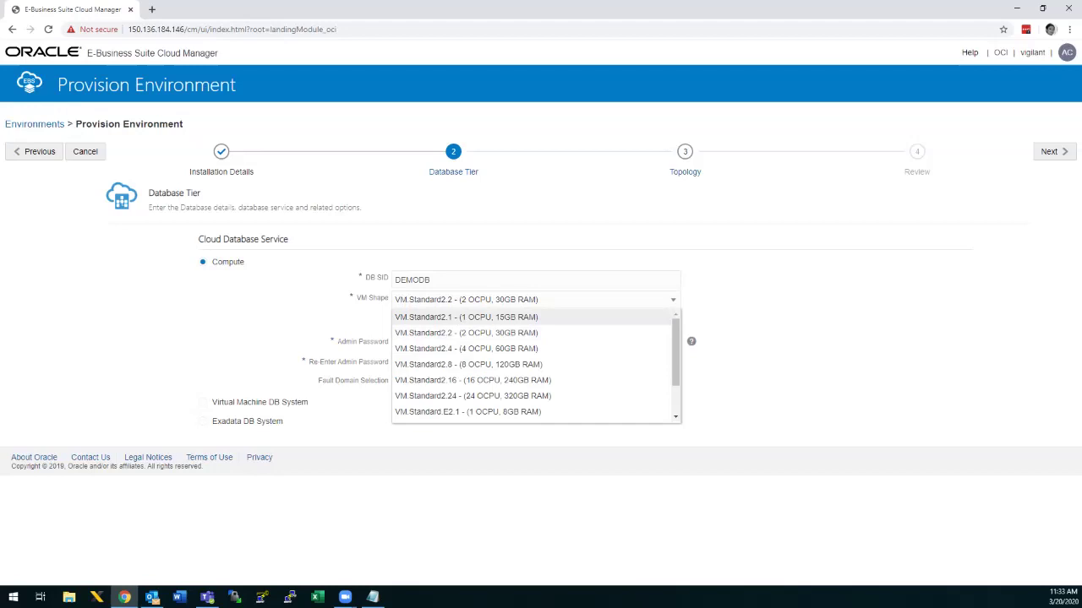
key(Down)
key(Down)
key(Down)
key(Down)
key(Down)
key(Down)
key(Down)
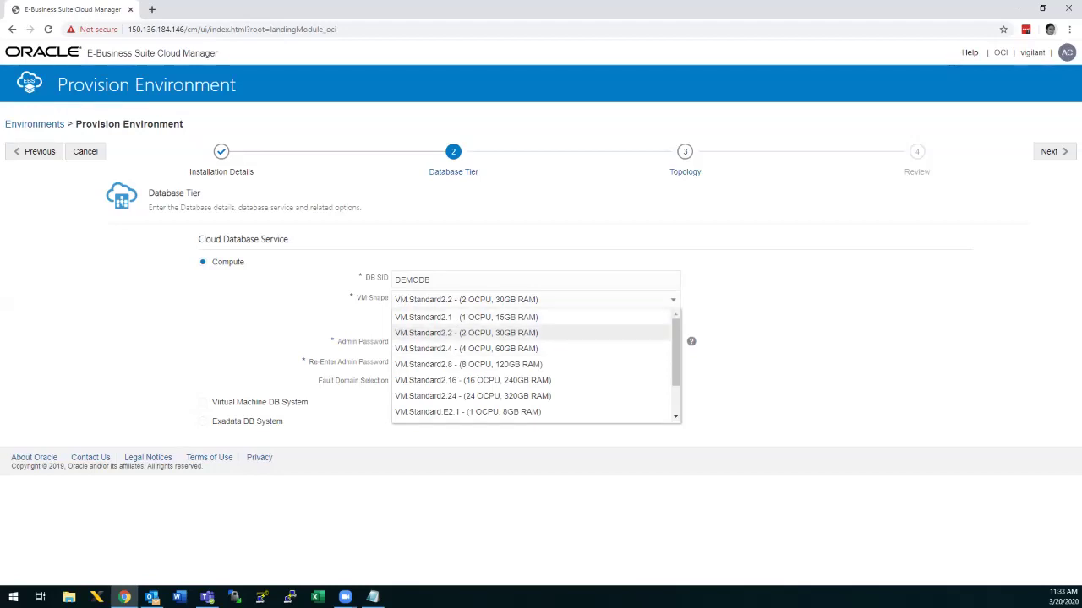
key(Up)
key(Up)
key(Up)
key(Up)
key(Up)
key(Up)
key(Up)
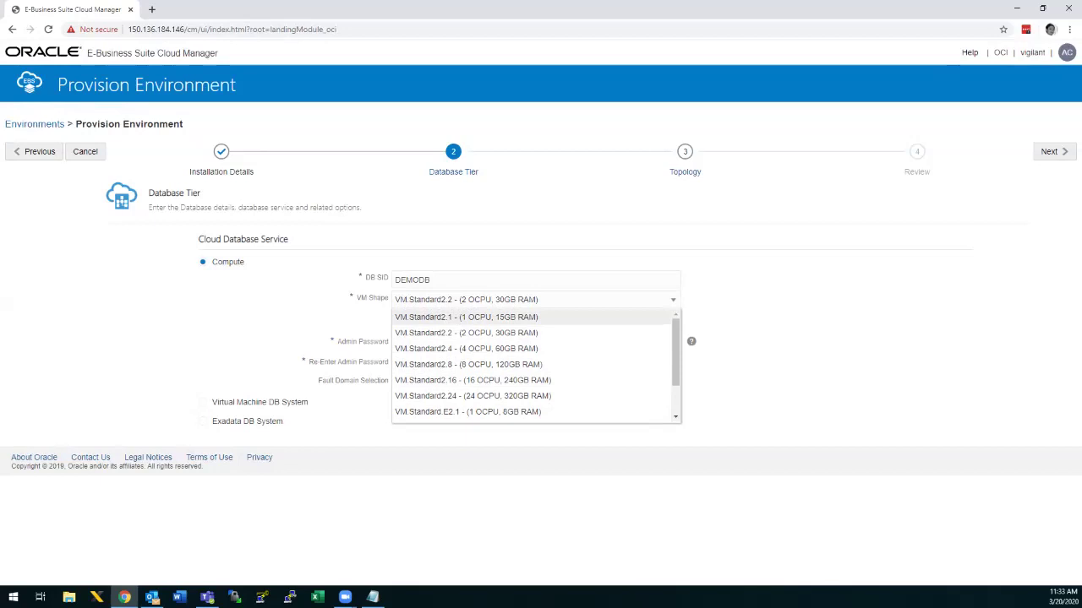
key(Return)
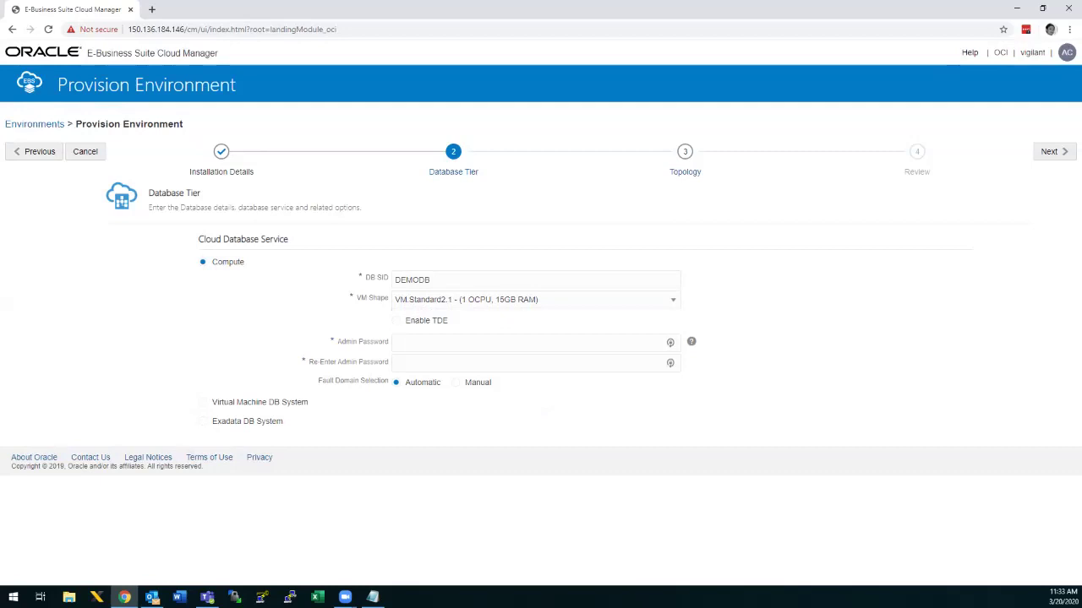
Enable TDE for the compute database and turn it off again.
click(396, 320)
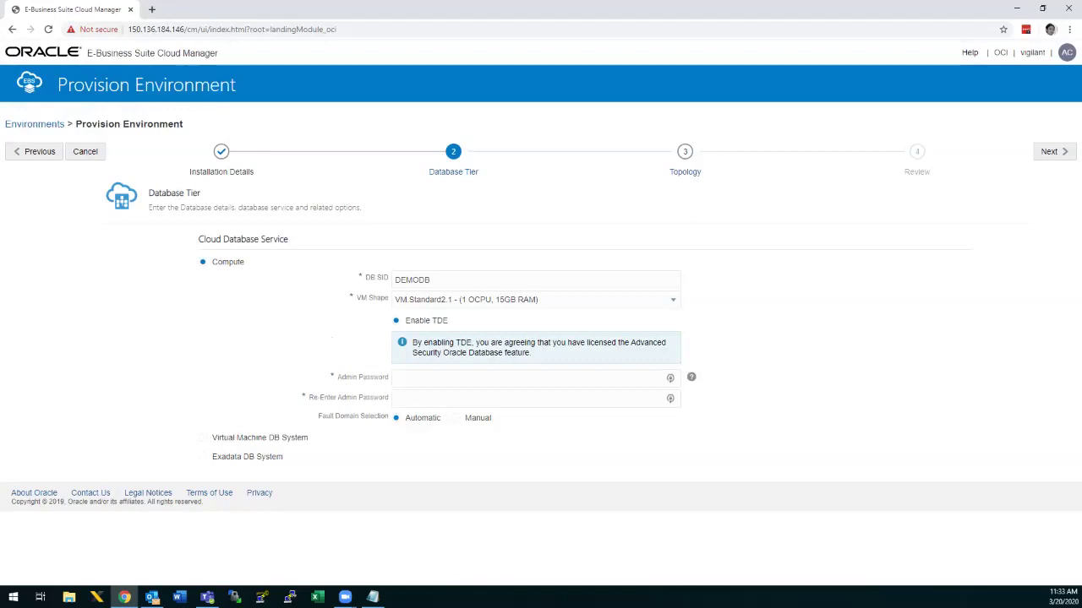
click(395, 320)
Try to enter the database admin password and its confirmation.
key(Tab)
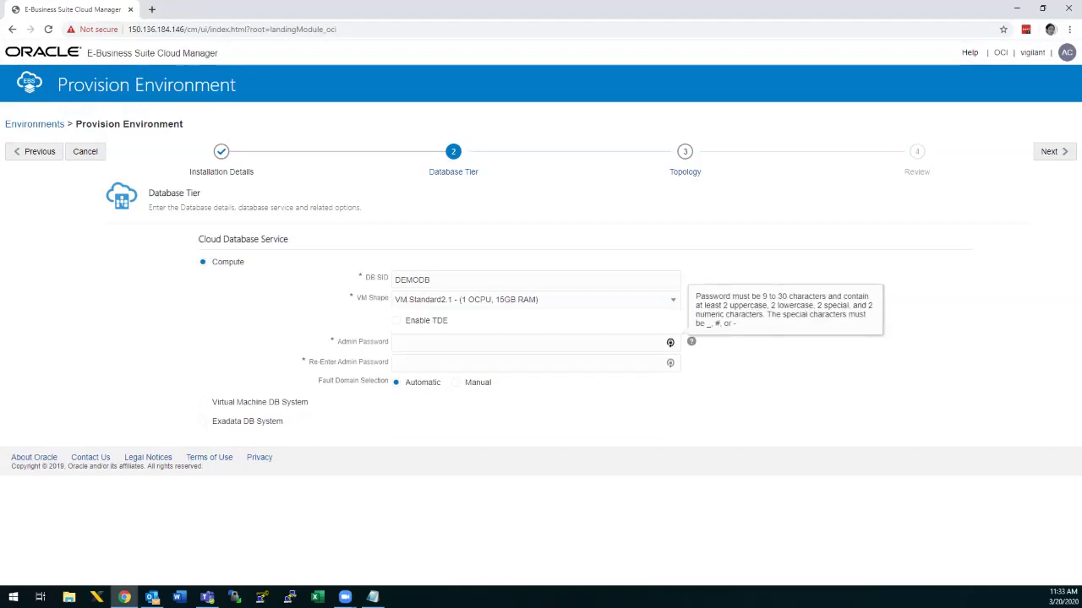
text(•••••••••••)
key(Tab)
key(Tab)
text(•••••••)
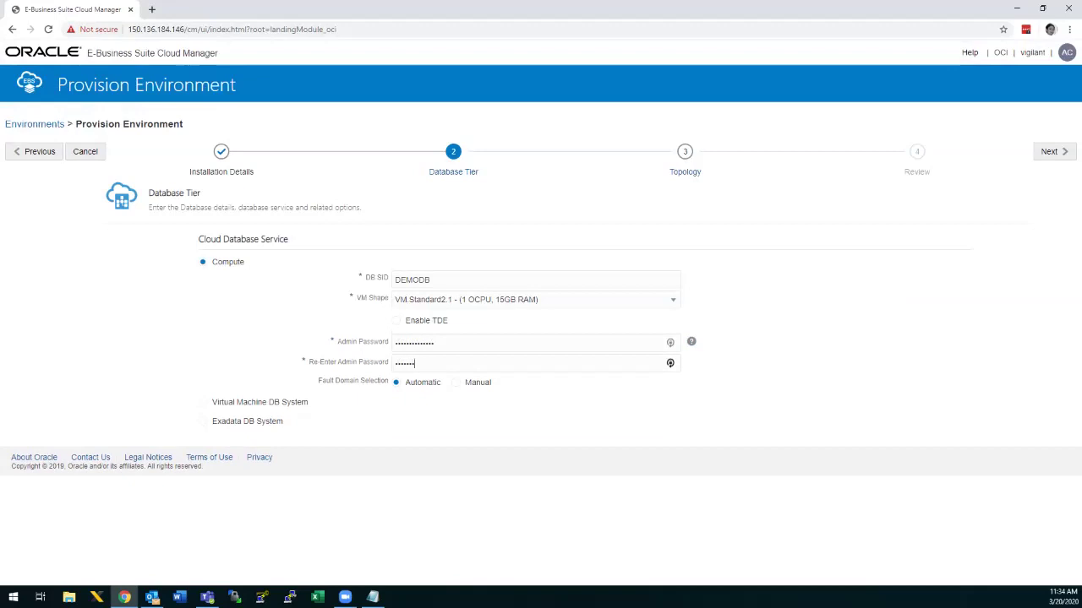
text(••)
key(shift+Tab)
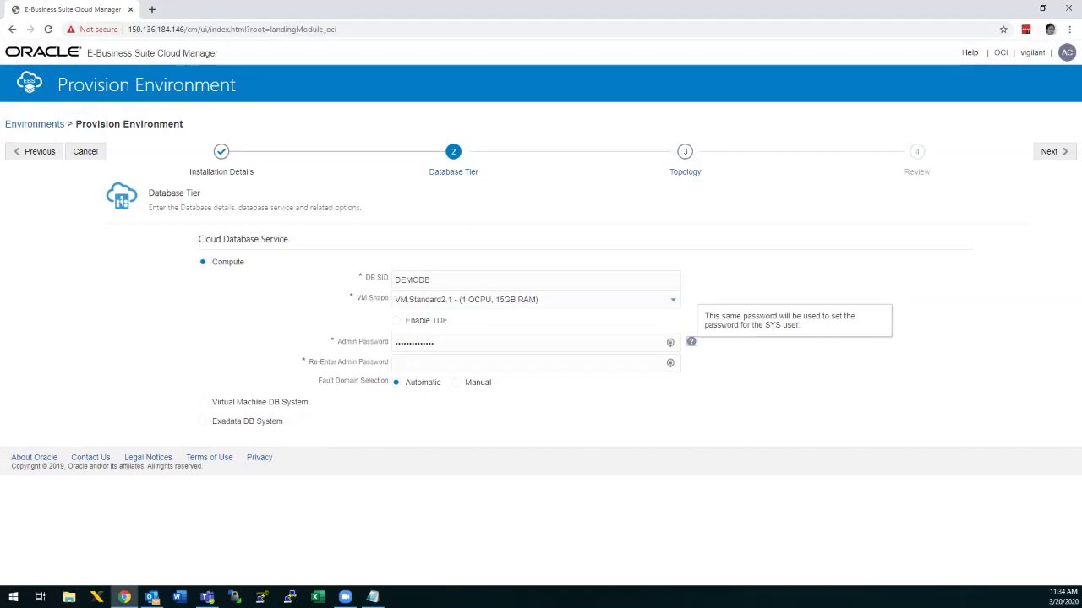
Replace the database admin password with a newly entered one and re-enter it for confirmation.
key(shift+Tab)
text(•••••••)
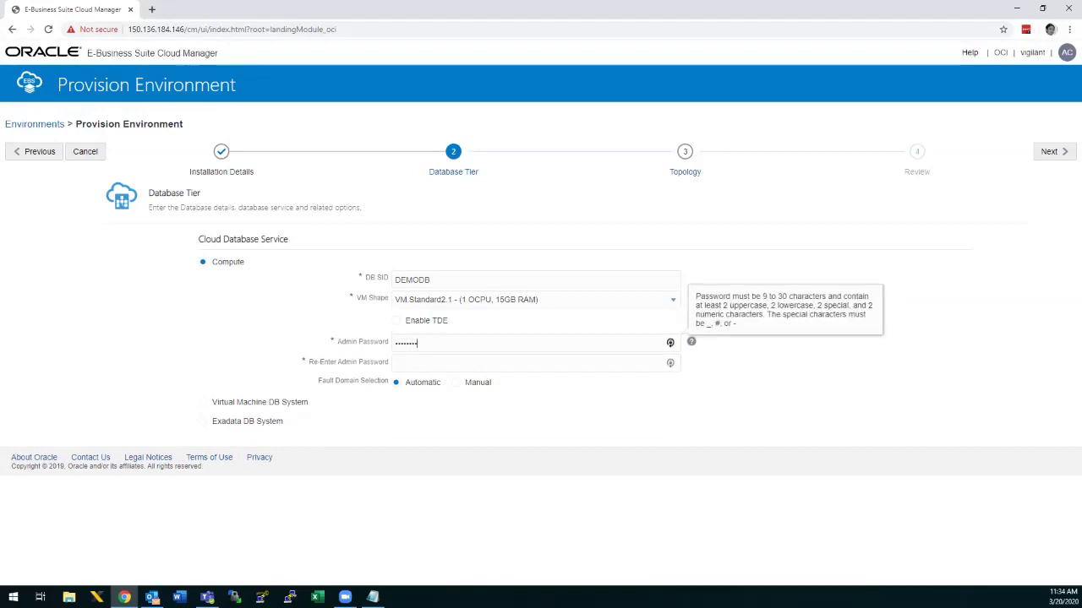
text(•••••••)
key(Tab)
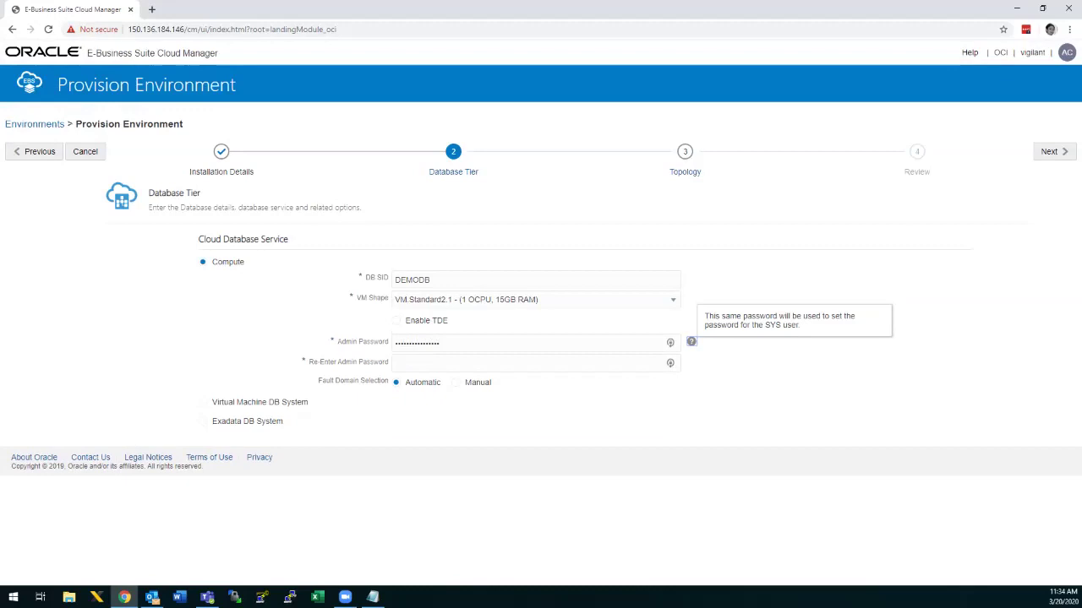
key(Tab)
text(•••••••)
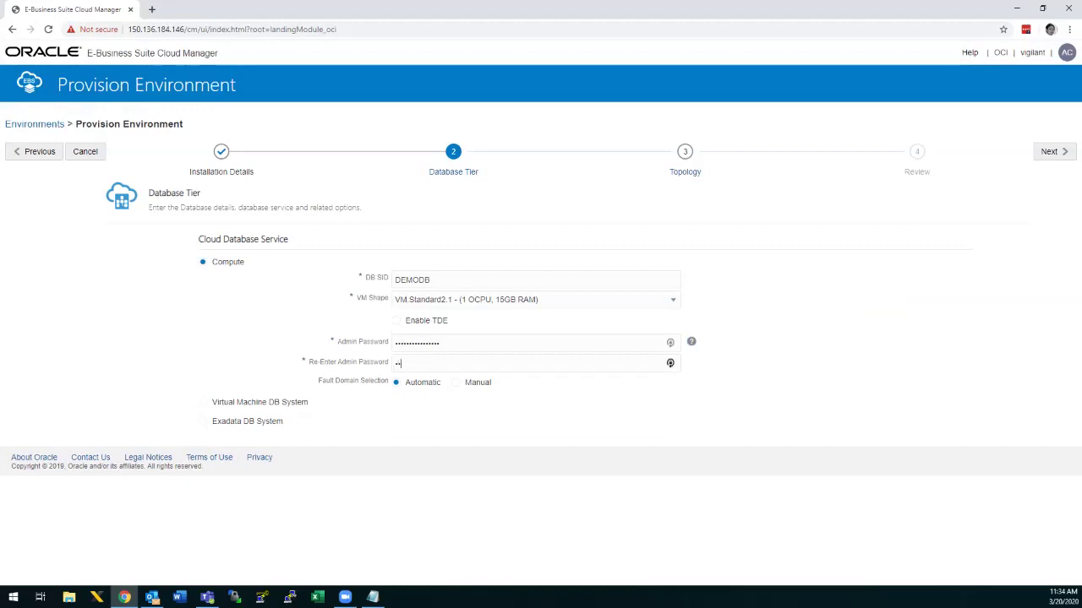
text(•••••)
key(Tab)
Switch the database fault domain selection to Manual, view the available fault domains, and restore Automatic selection.
click(456, 382)
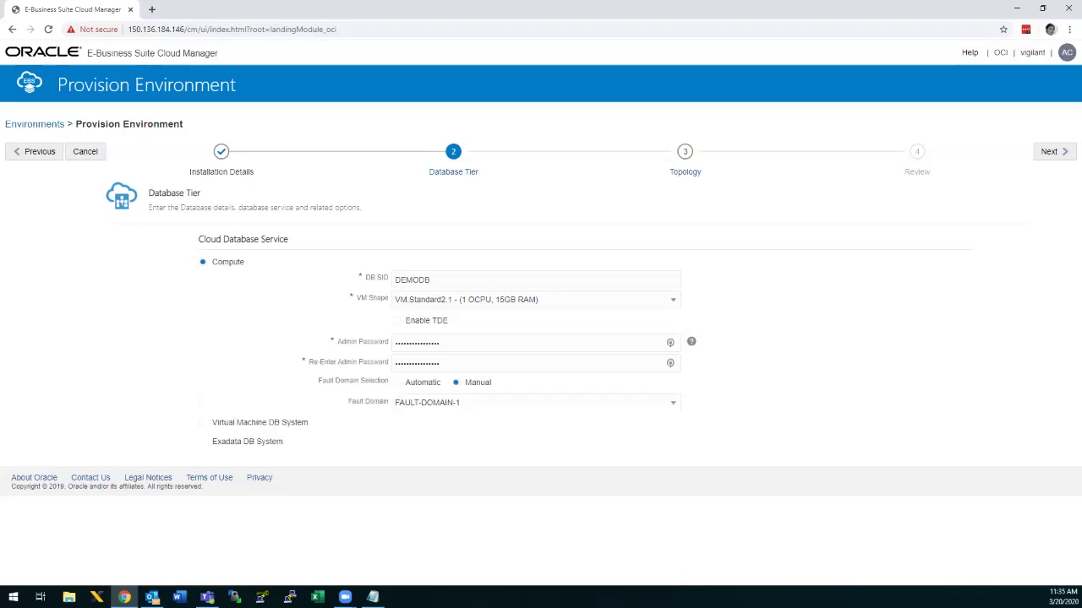
click(535, 402)
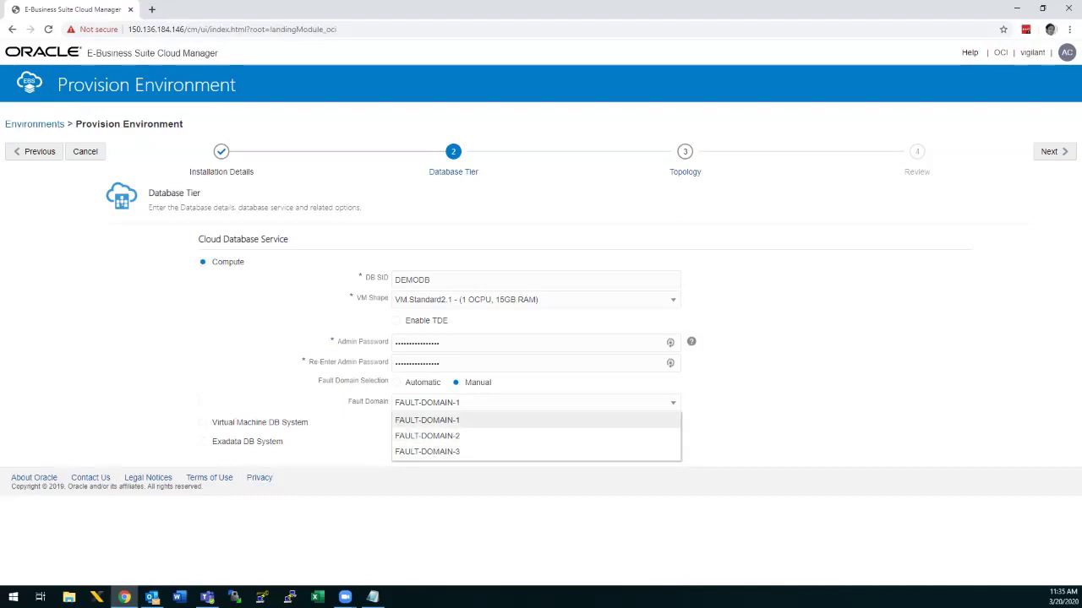
click(396, 382)
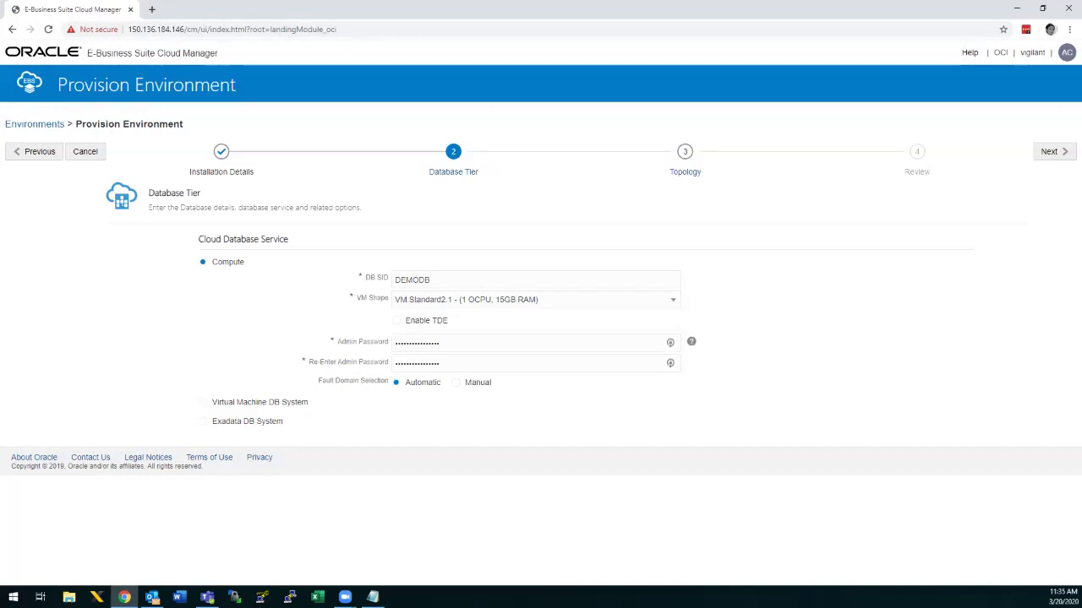
Try the Virtual Machine DB System service with Bring Your Own License (BYOL), browse its patch levels and shapes, and return to Compute.
click(203, 402)
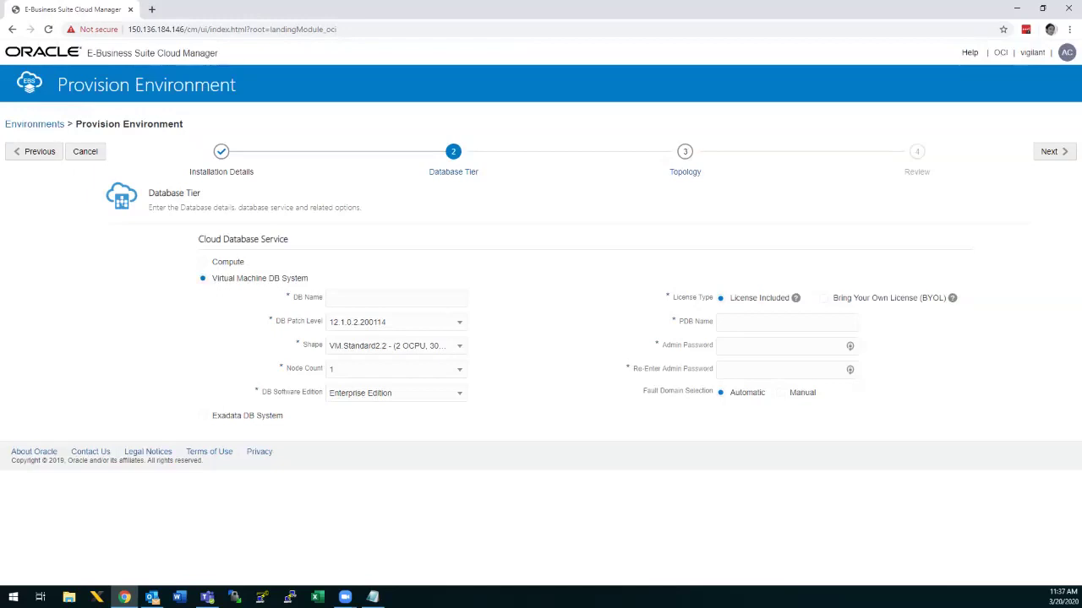
click(823, 298)
click(396, 322)
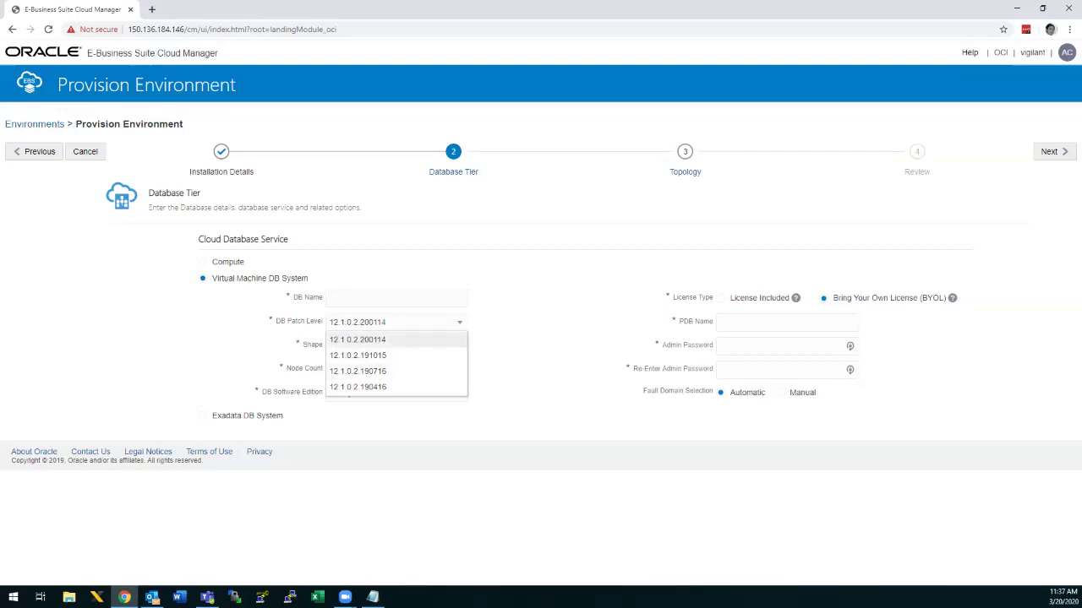
key(Return)
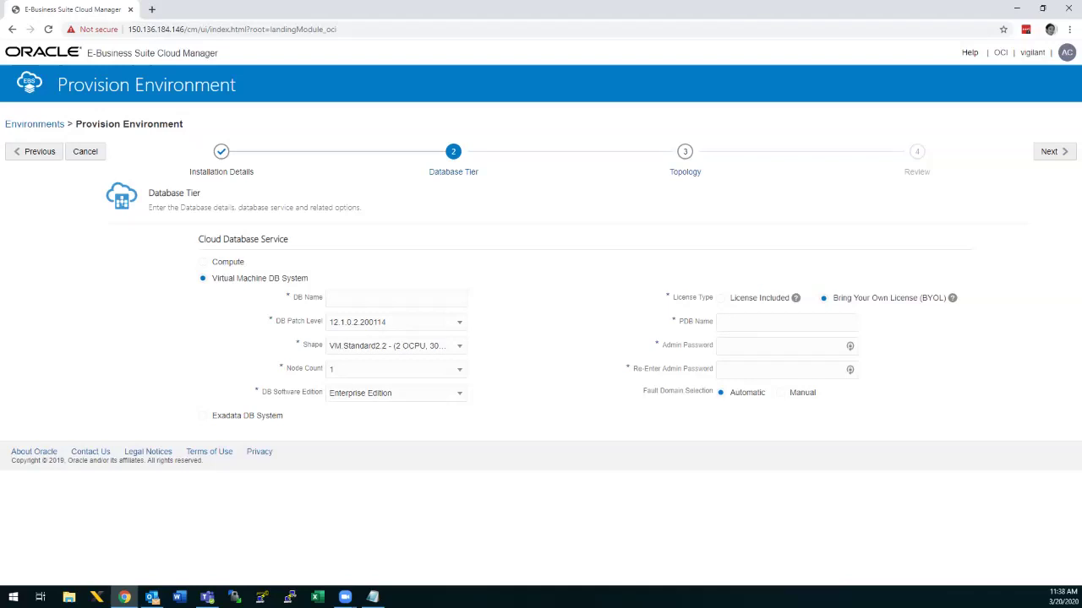
click(396, 346)
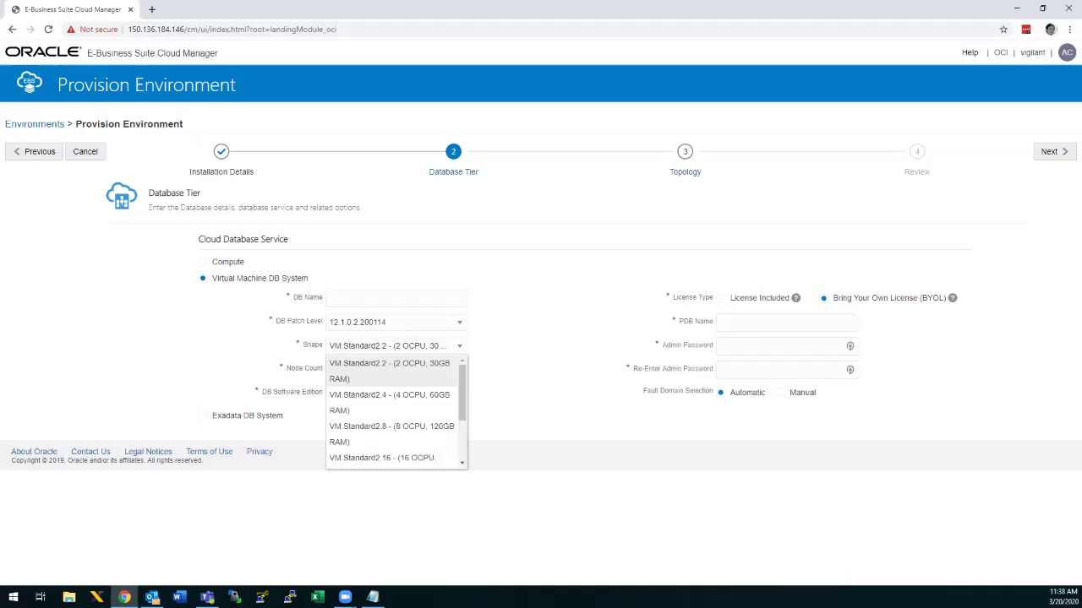
mouse_move(461, 392)
mouse_down()
mouse_move(461, 430)
mouse_move(462, 392)
mouse_up()
key(Return)
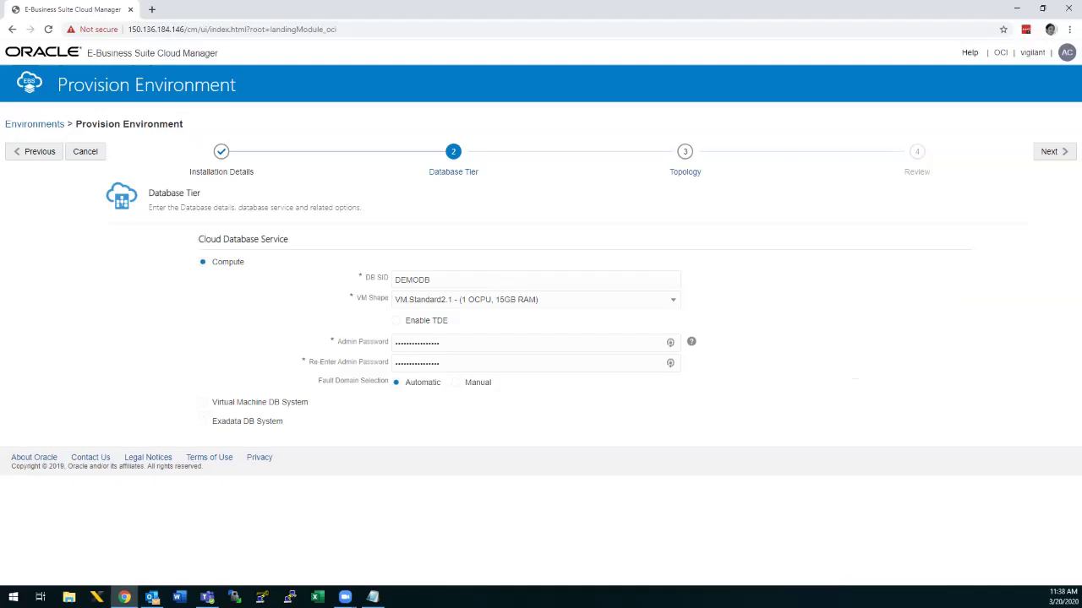
Compare the Virtual Machine and Exadata DB System options, reselect Compute as the database service, and continue to Topology.
click(203, 402)
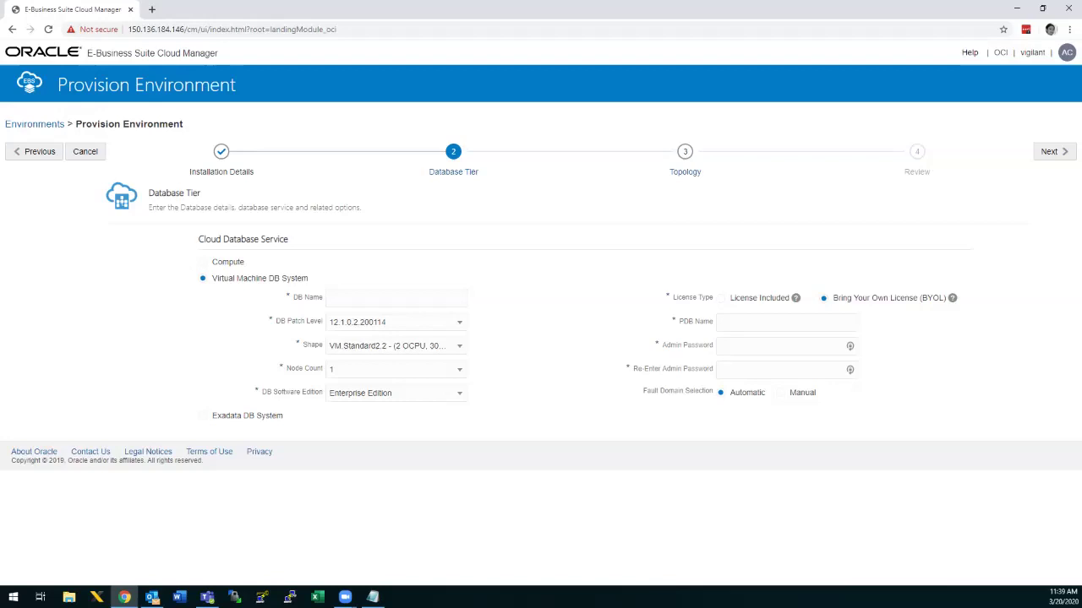
click(203, 416)
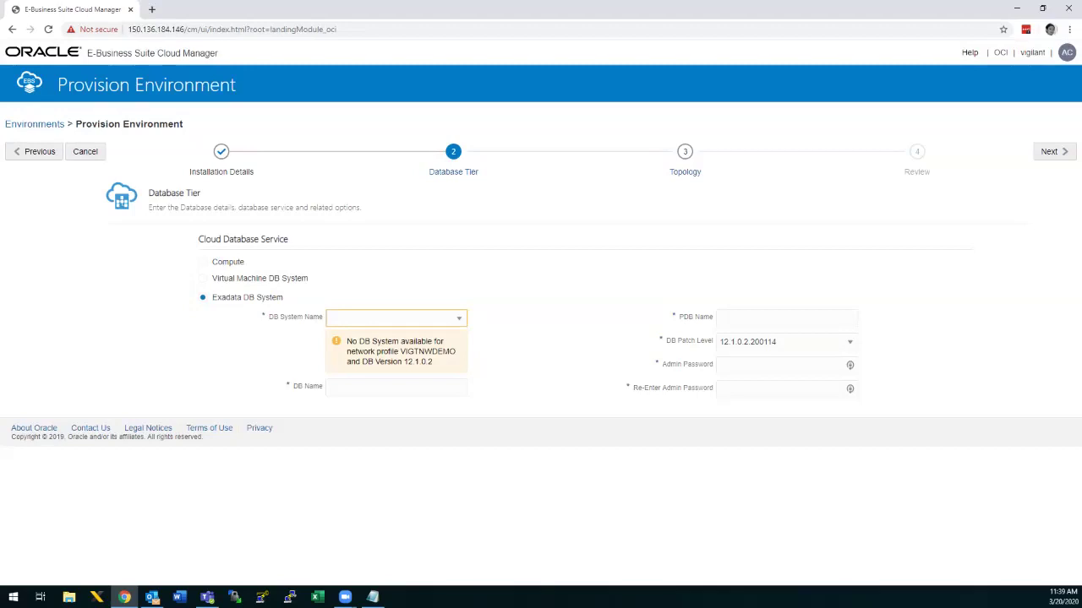
click(203, 262)
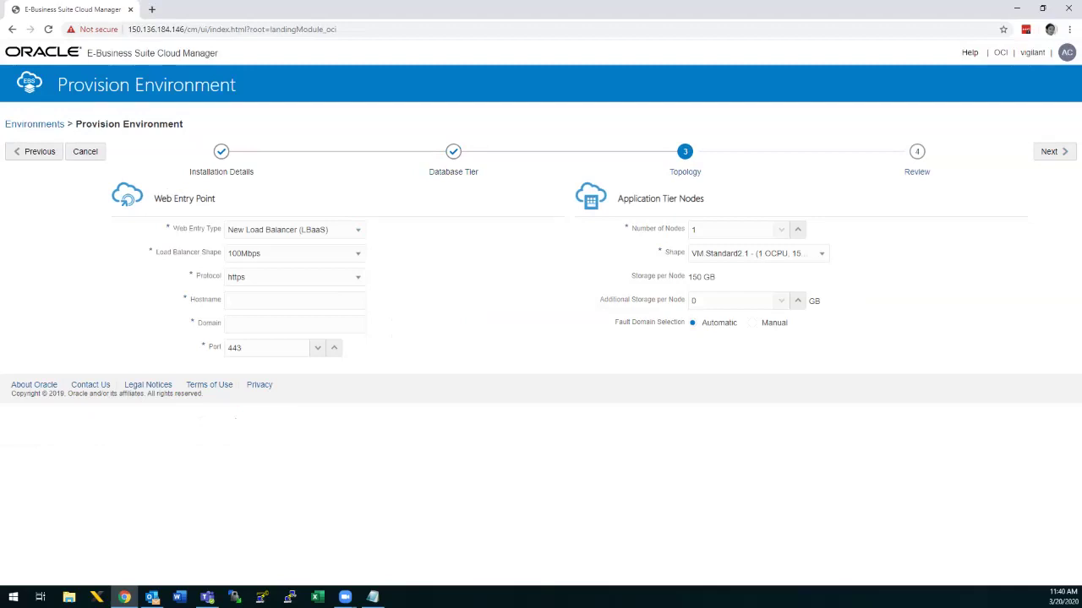
Review the available web entry types, load balancer shapes and protocols for the web entry point without changing them.
click(295, 230)
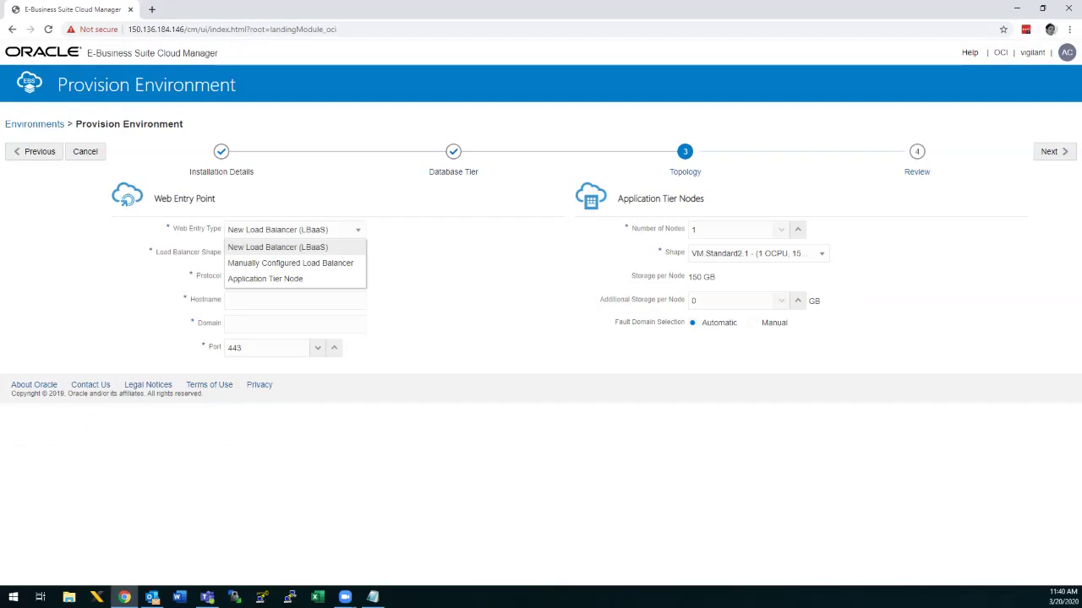
key(Down)
key(Up)
key(Return)
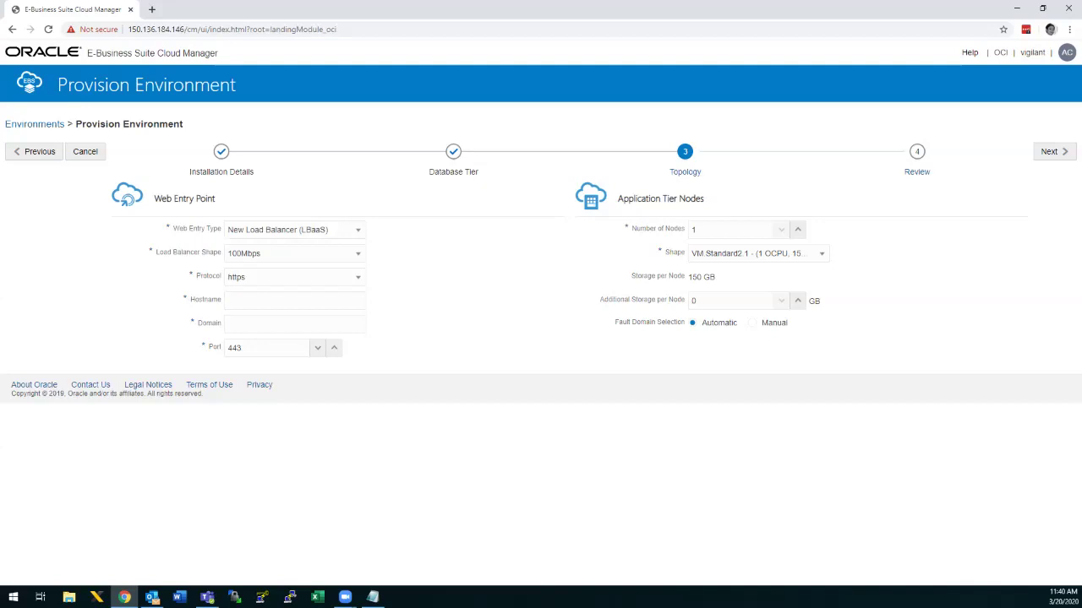
key(Down)
key(Down)
key(Down)
key(Up)
key(Up)
key(Up)
key(Down)
key(Down)
key(Down)
key(Up)
key(Escape)
click(294, 277)
key(Down)
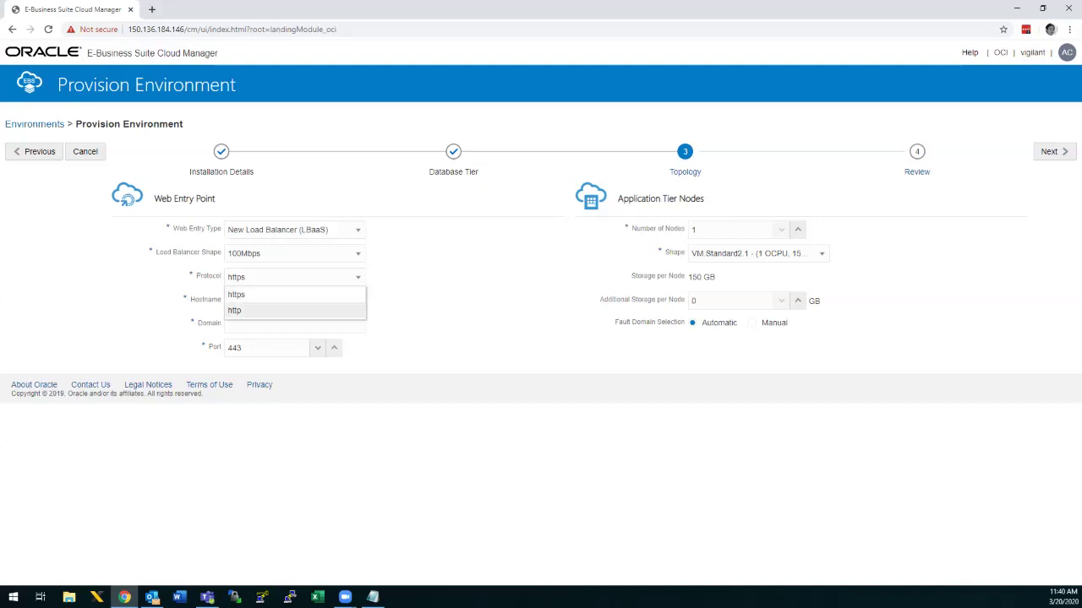
key(Up)
key(Escape)
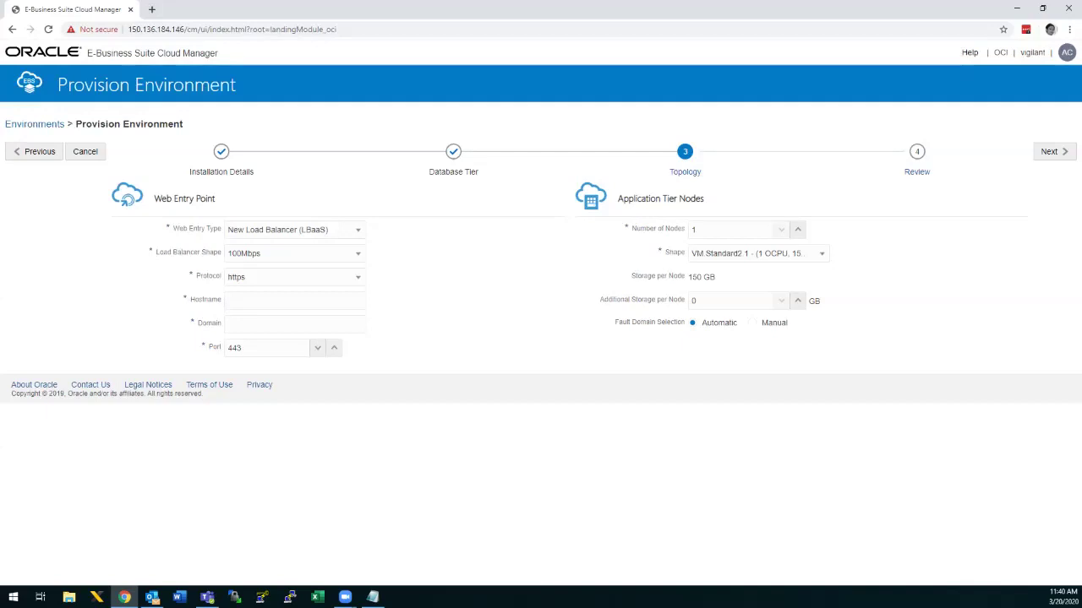
Set the web entry point's hostname to vigtebsdemo, its domain to vigt.com and its port to 4443.
click(294, 301)
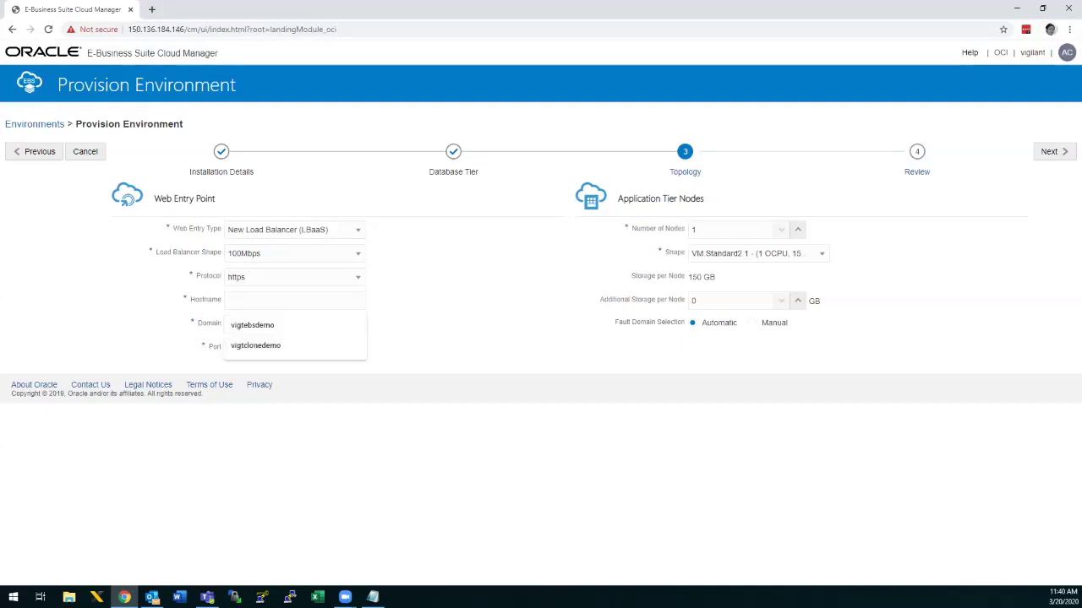
key(Down)
key(Return)
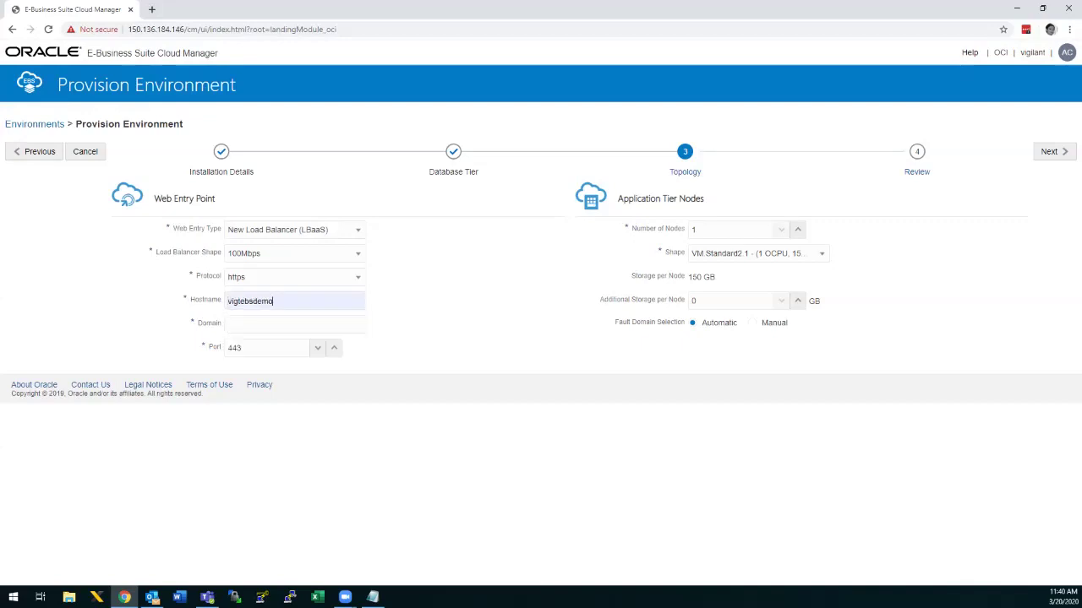
click(294, 324)
key(Down)
key(Return)
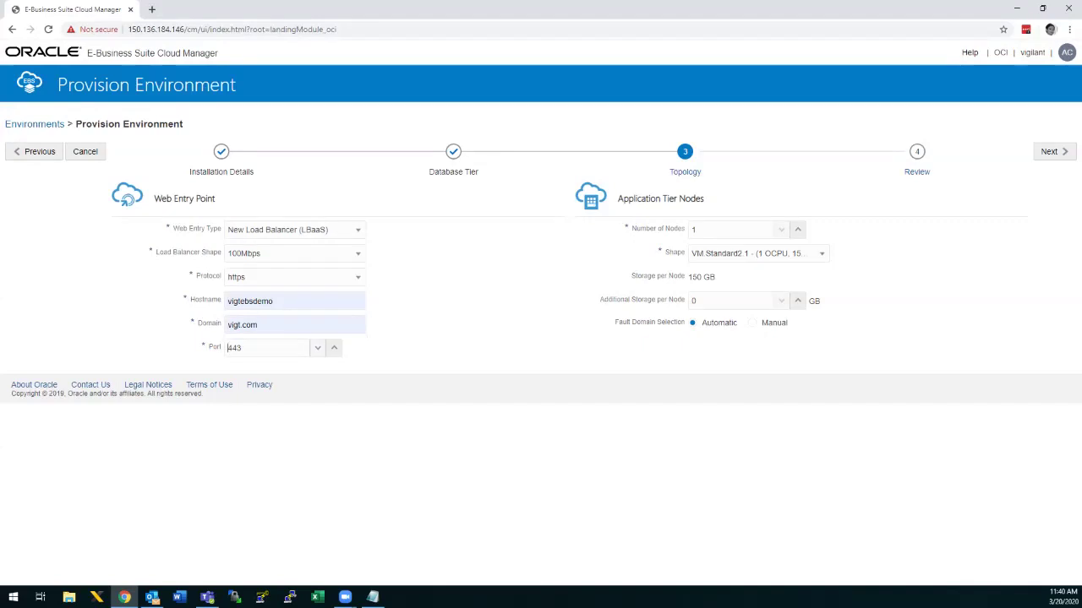
text(4)
Compare the web entry types and set the web entry point to Manually Configured Load Balancer.
click(294, 230)
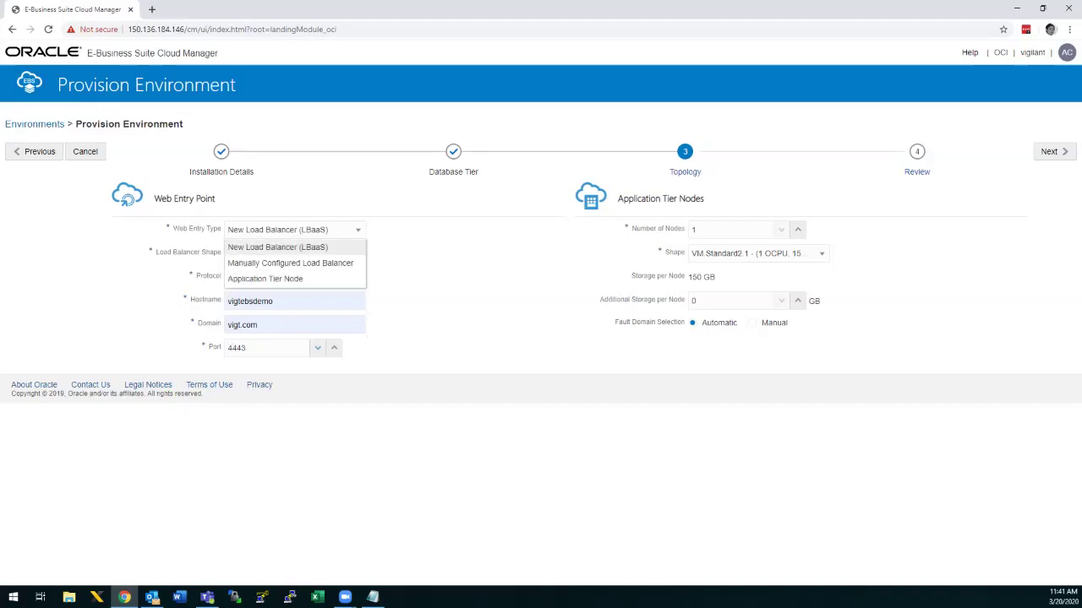
key(Down)
key(Down)
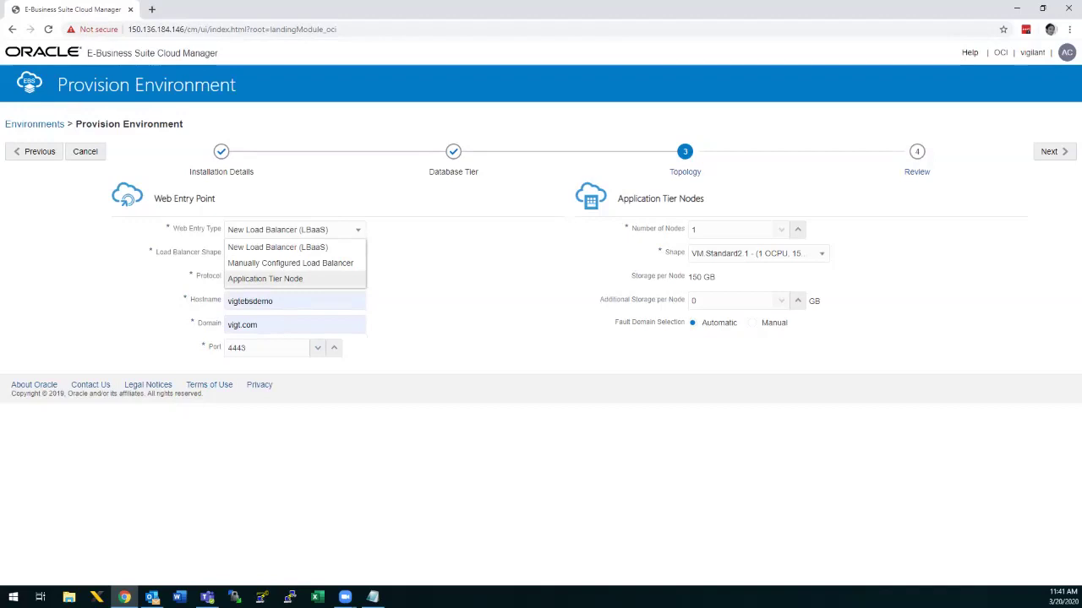
key(Up)
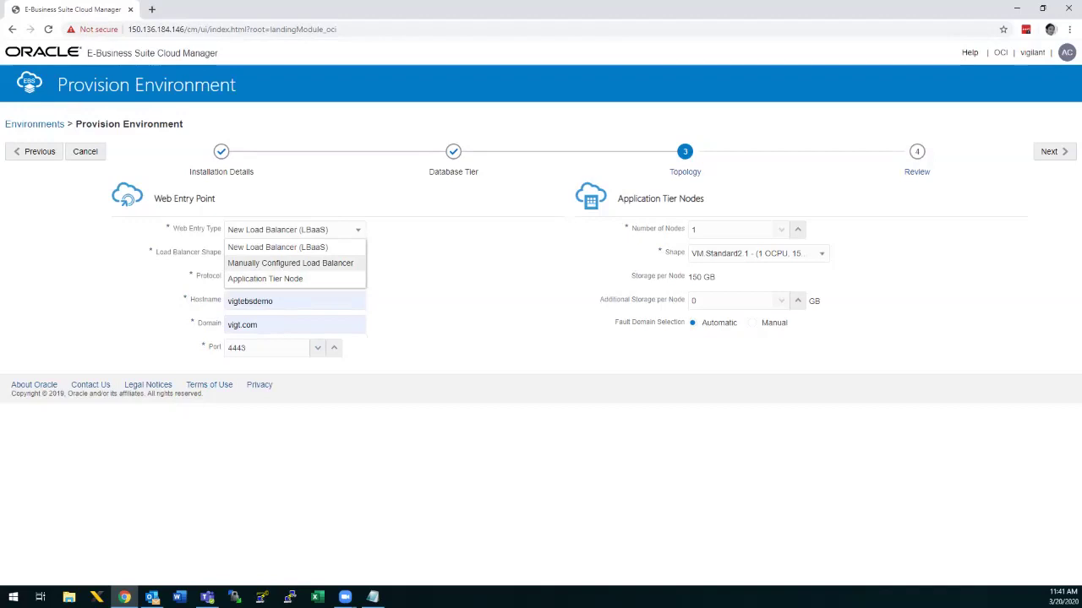
key(Up)
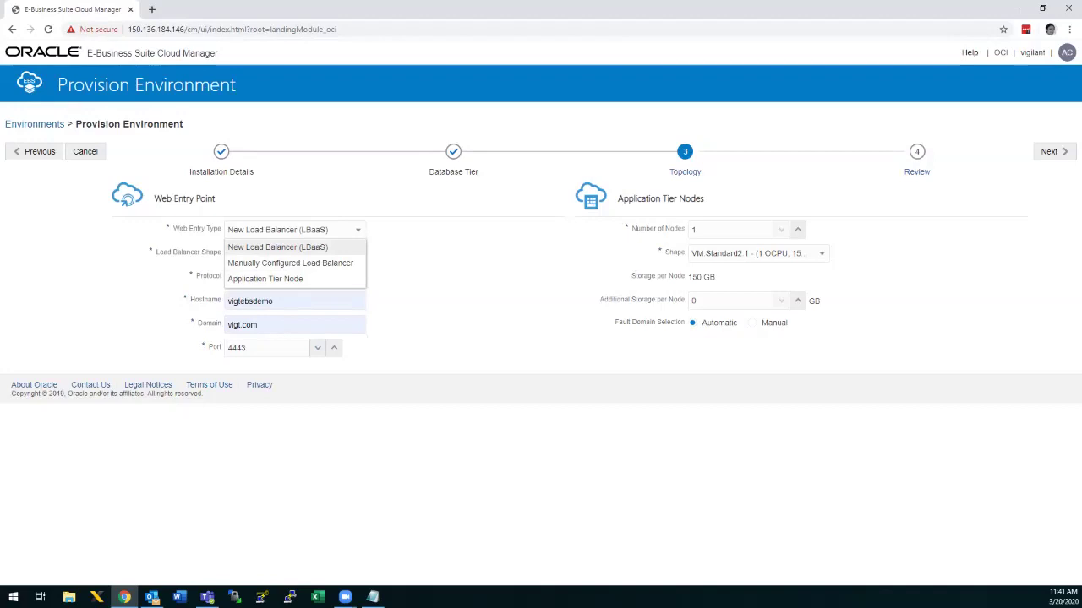
key(Down)
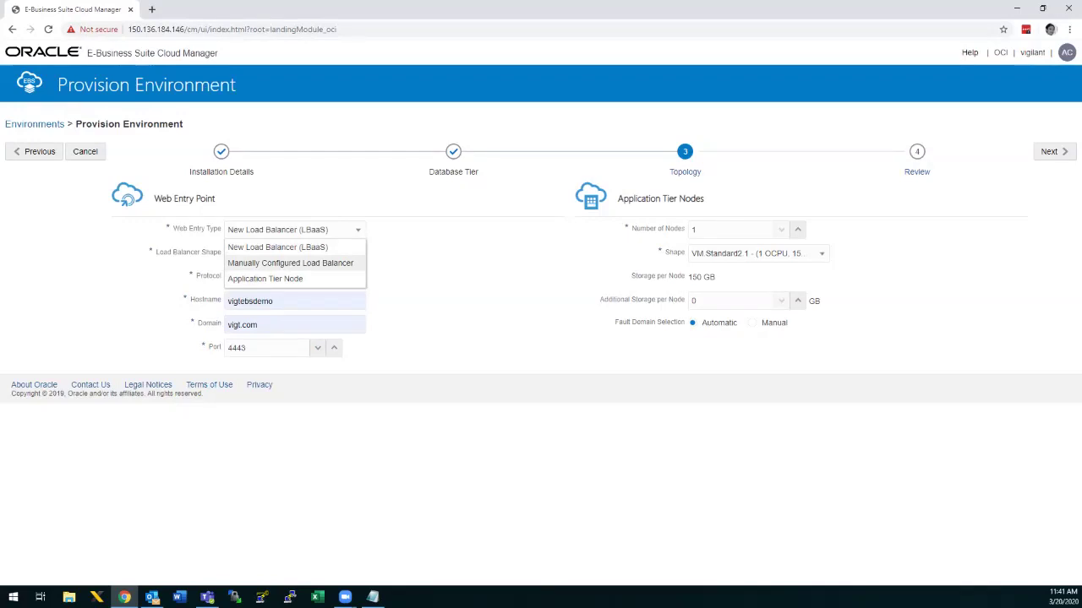
key(Return)
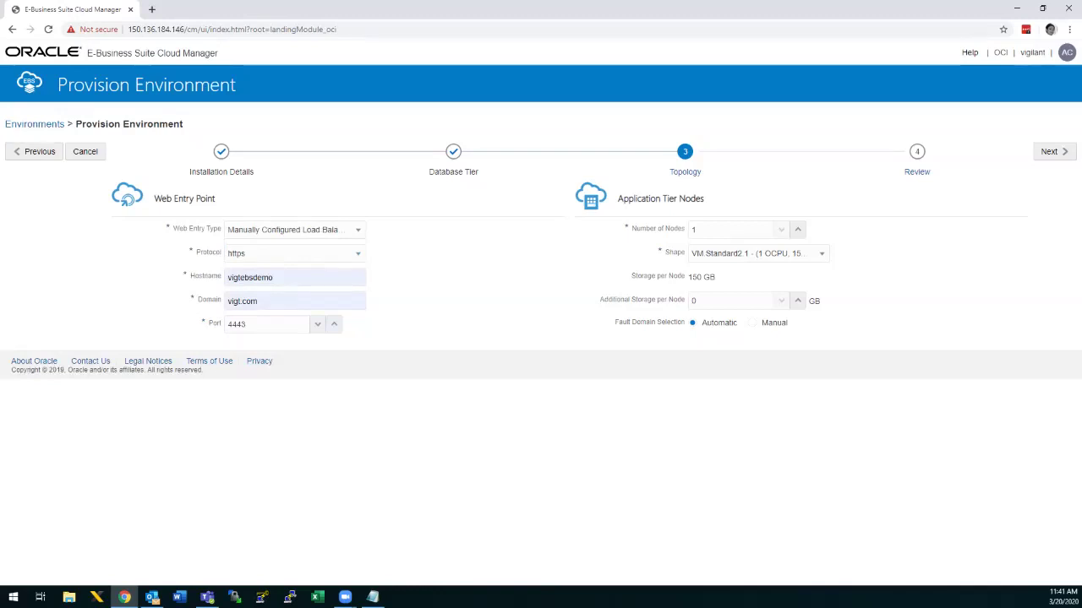
Set the web entry type to Application Tier Node and change the hostname to vigtebsdemo2.
click(294, 230)
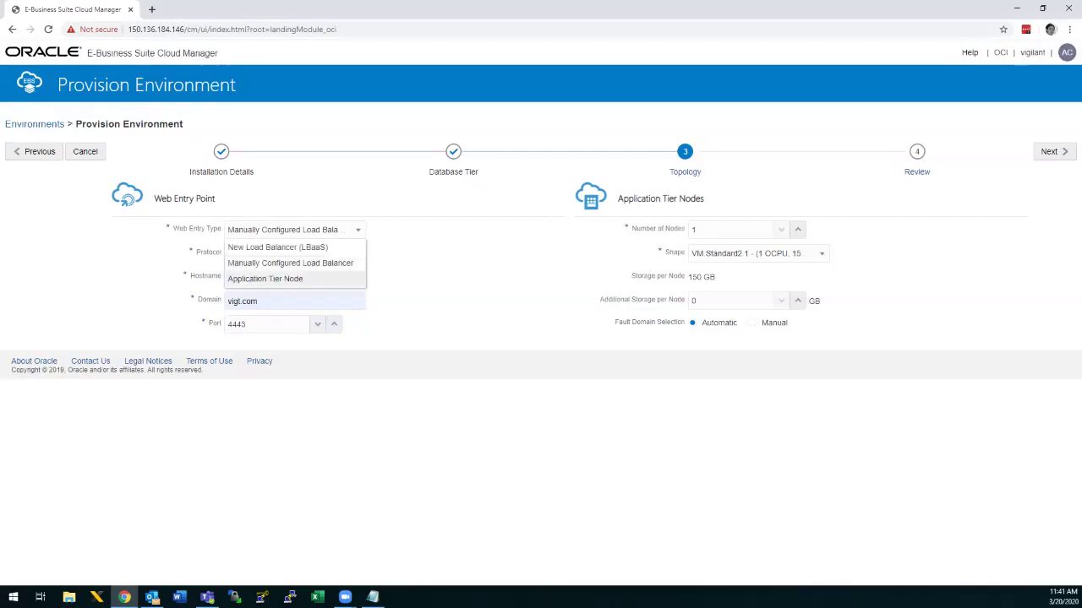
click(265, 278)
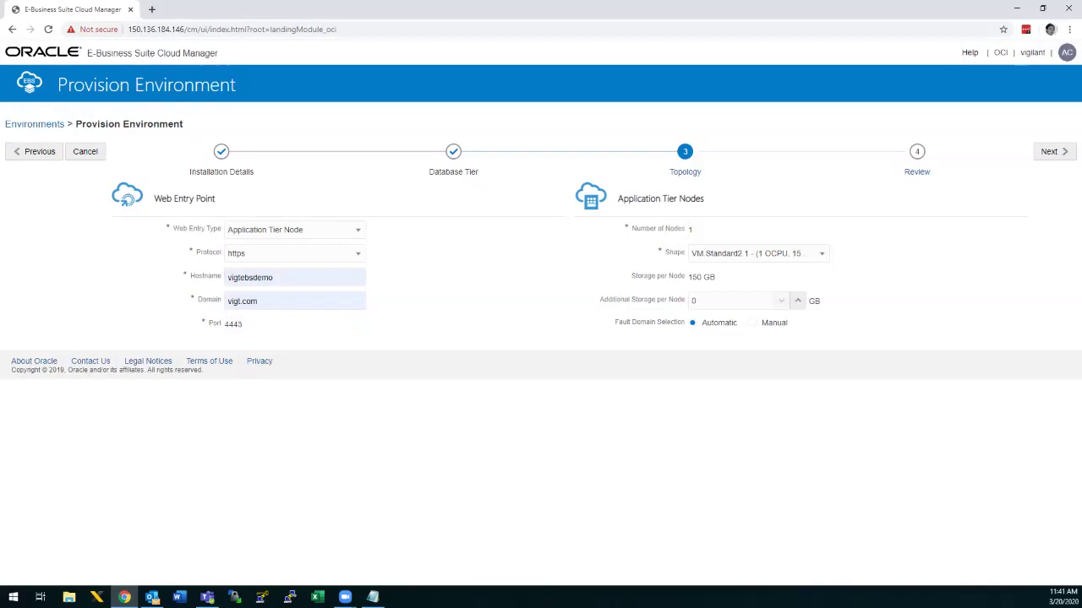
text(2)
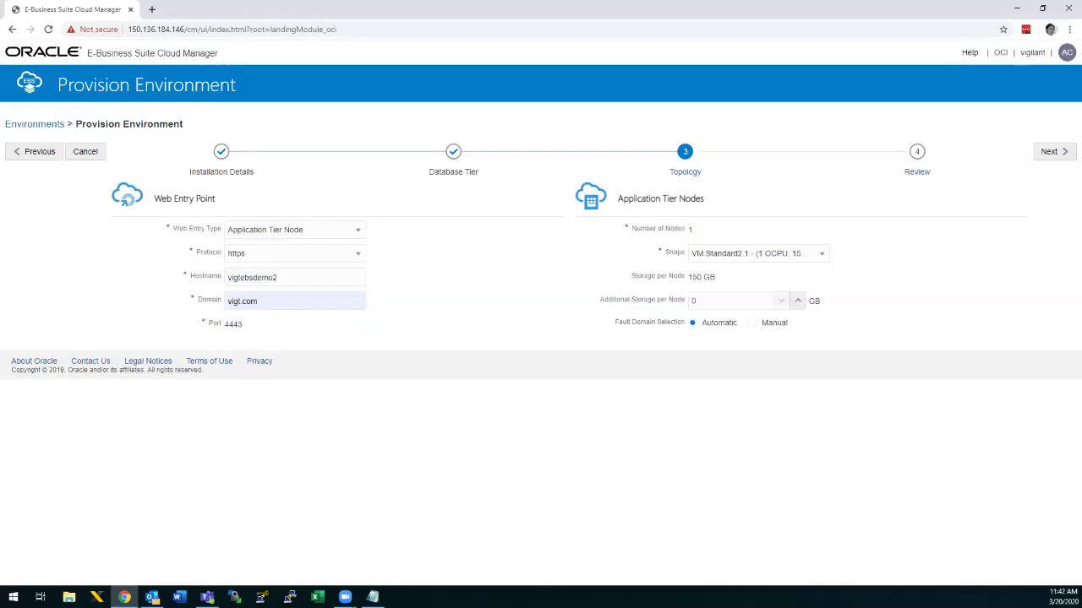
Check the application tier's shape and storage, and set the additional storage per node to 256 GB.
click(821, 254)
click(821, 254)
drag(688, 277, 716, 276)
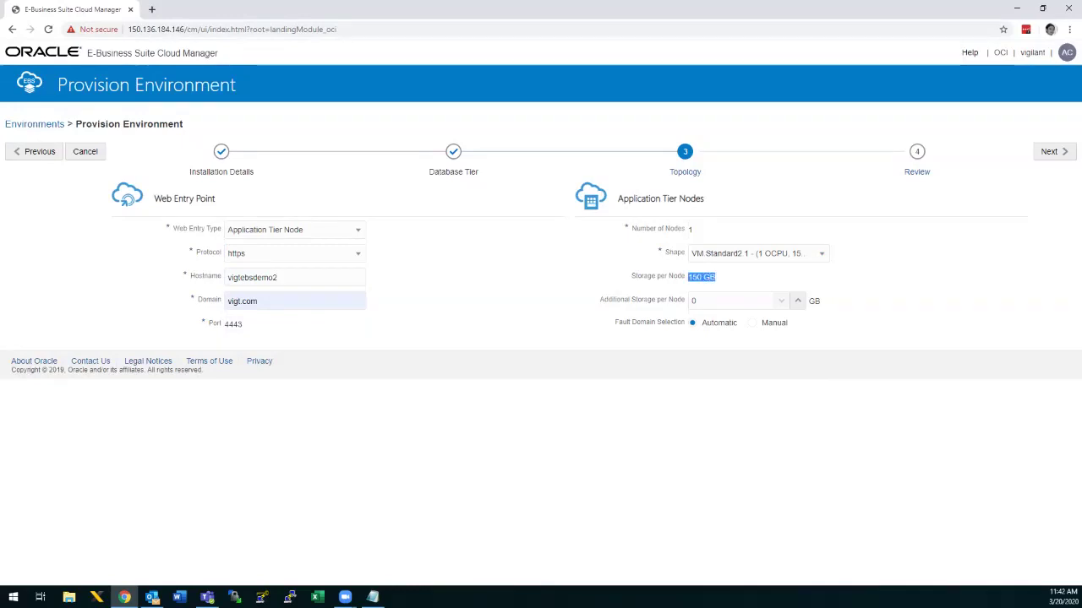
click(697, 300)
key(BackSpace)
text(256)
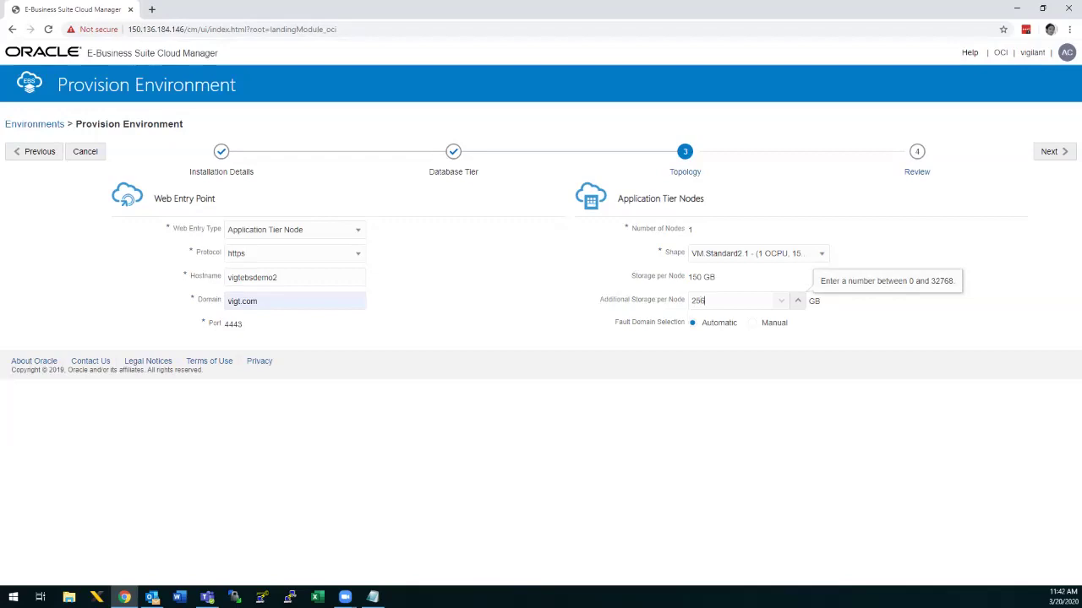
key(Tab)
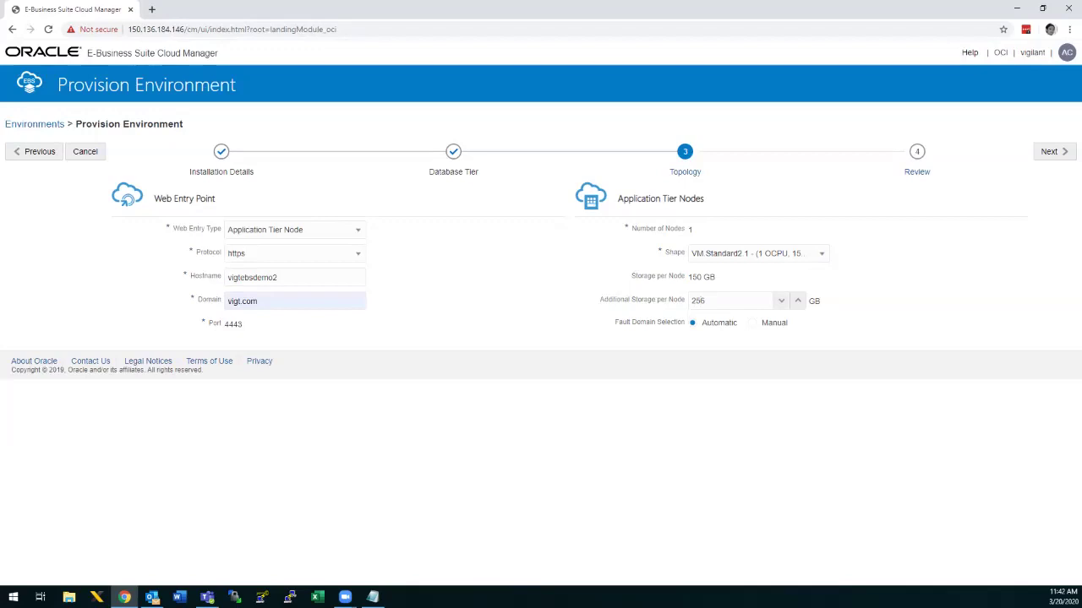
View the manual fault domain choices for the application tier node, restore Automatic selection, and continue to Review.
click(752, 323)
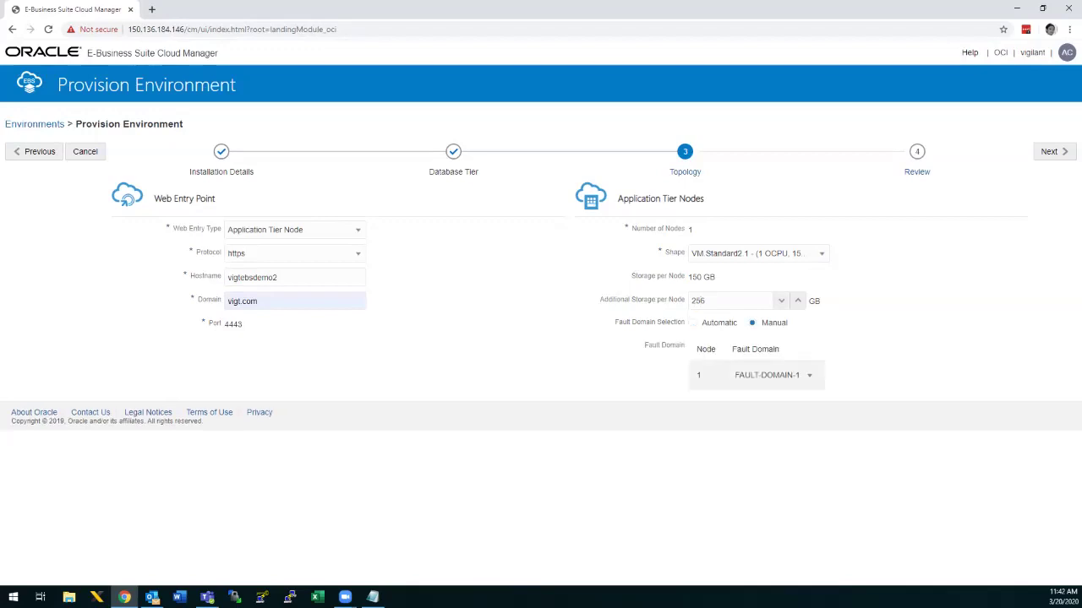
click(809, 375)
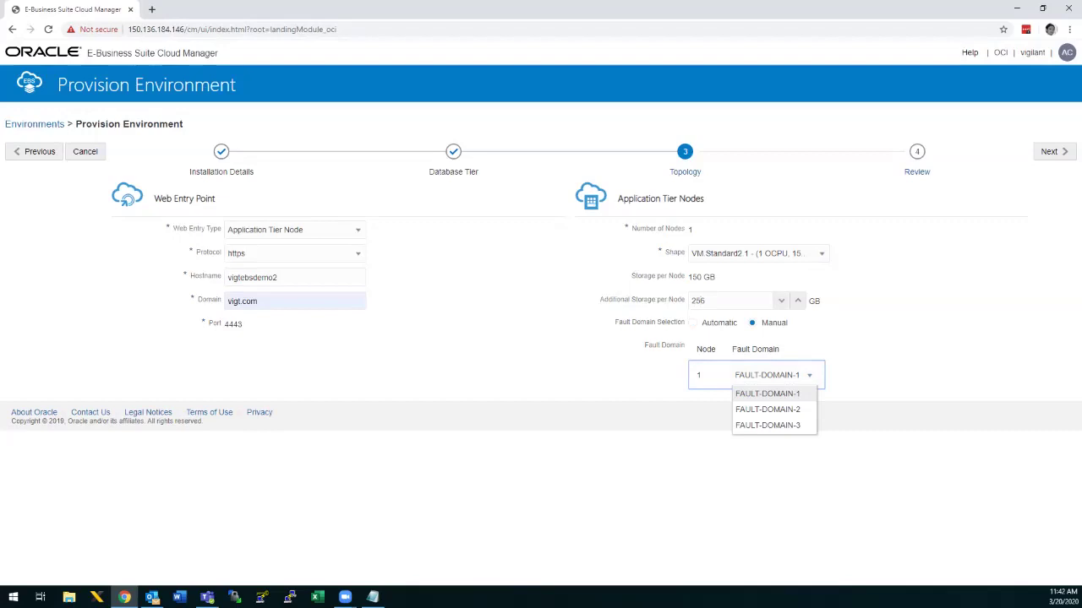
key(Escape)
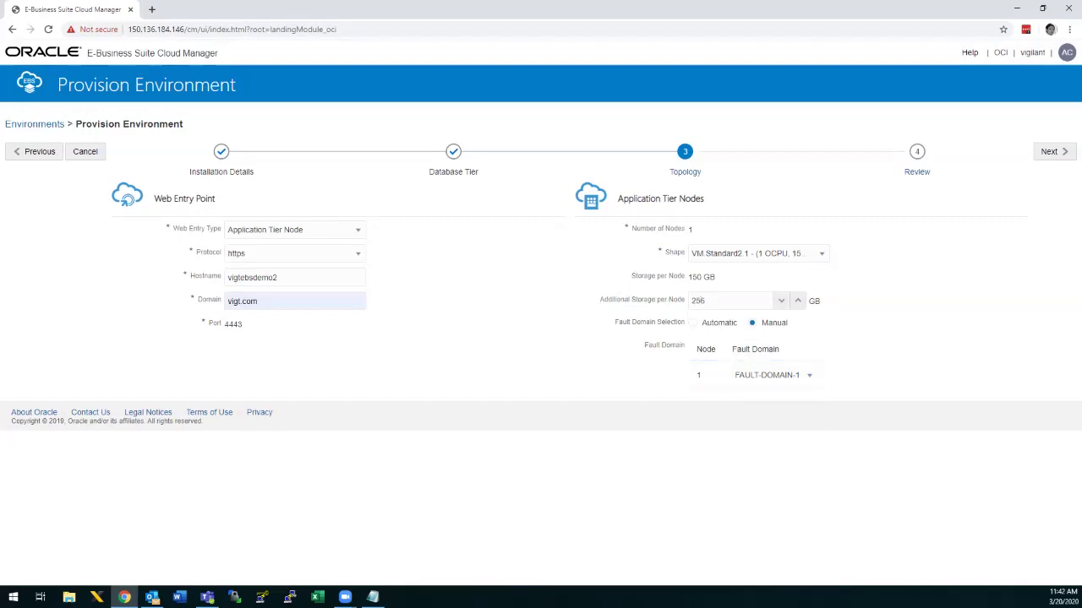
click(693, 322)
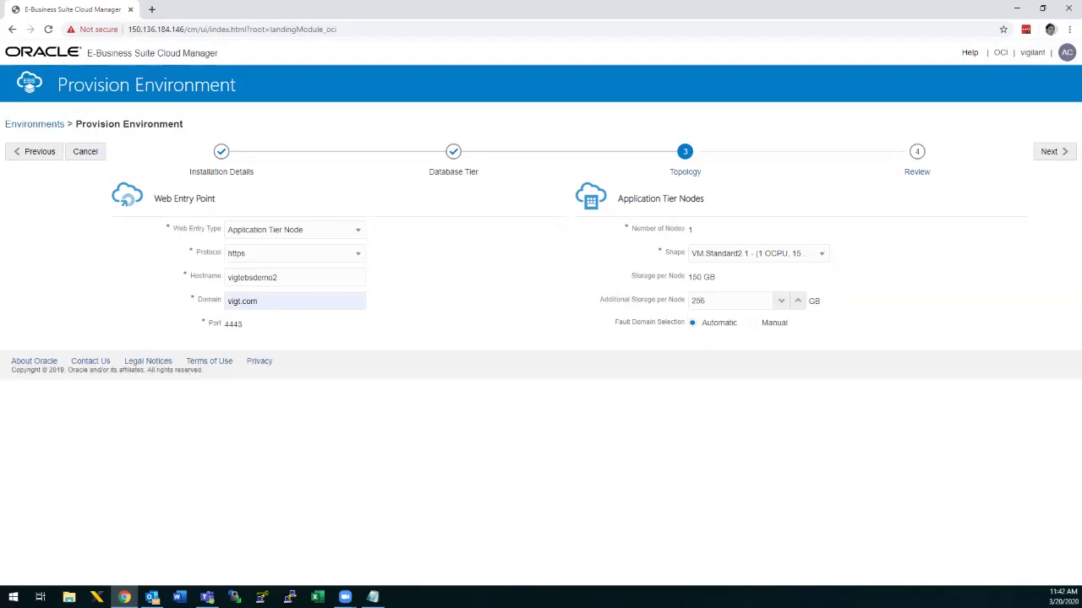
click(1053, 151)
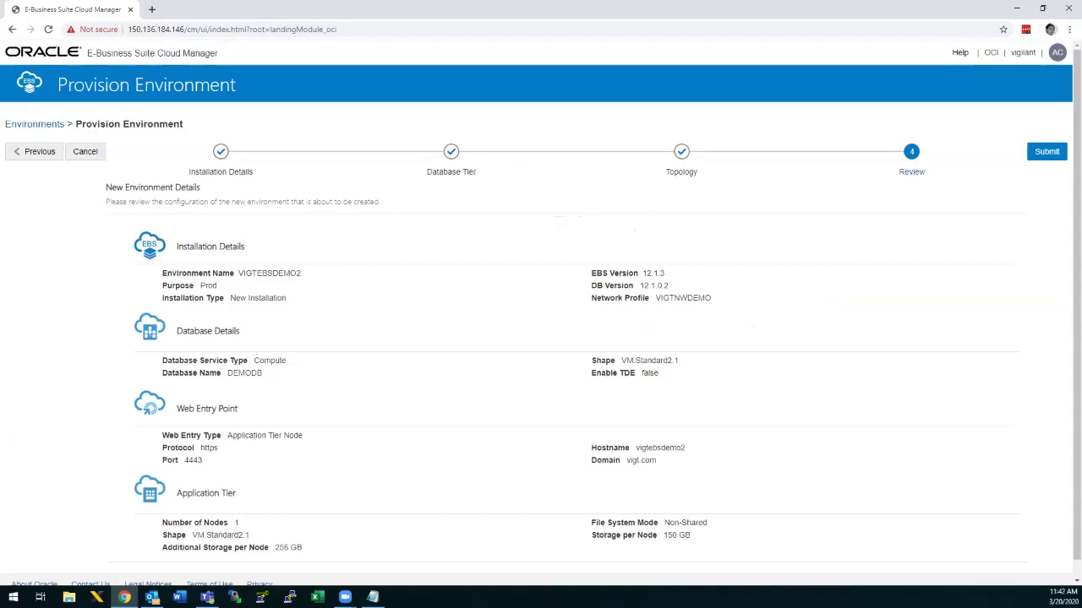
Review the installation details of the new environment, checking the EBS version, DB version and network profile.
double_click(652, 273)
click(652, 272)
double_click(653, 286)
click(652, 285)
double_click(683, 298)
scroll(683, 297, down, 1)
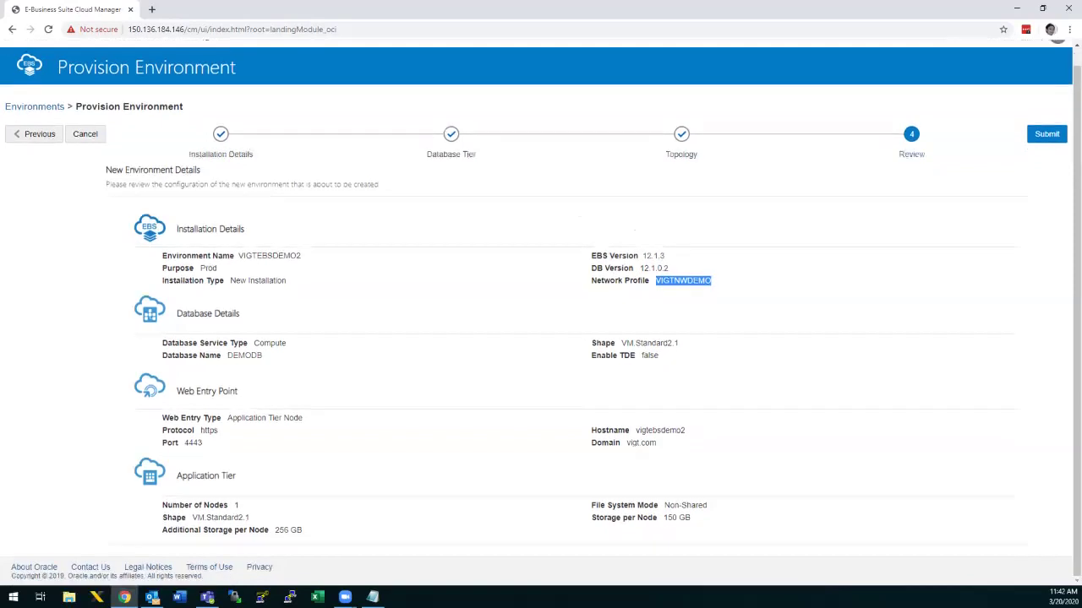
Review the database service type, name, shape and TDE setting, plus the web entry hostname and domain.
drag(259, 343, 286, 343)
click(287, 343)
double_click(244, 356)
click(244, 356)
drag(626, 343, 659, 356)
click(679, 344)
click(659, 356)
double_click(660, 430)
double_click(632, 443)
click(637, 443)
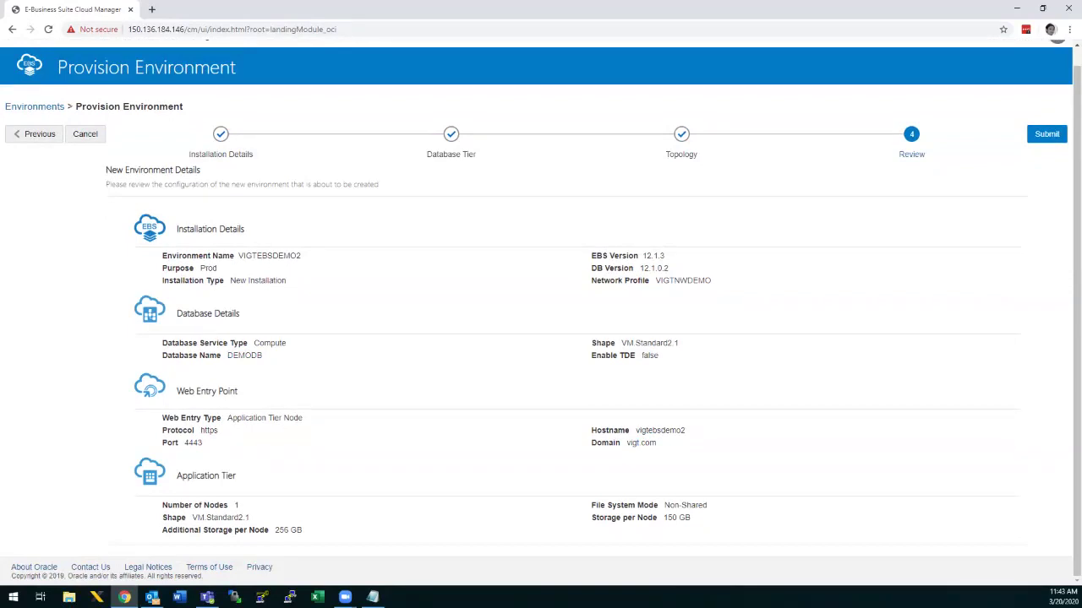
Check the application tier's shape, storage and file system mode, and submit the VIGTEBSDEMO2 environment for provisioning.
drag(211, 517, 303, 530)
click(248, 517)
click(300, 530)
drag(663, 518, 691, 518)
click(692, 518)
drag(664, 505, 708, 506)
drag(626, 518, 635, 518)
drag(664, 505, 707, 506)
click(685, 505)
click(1046, 133)
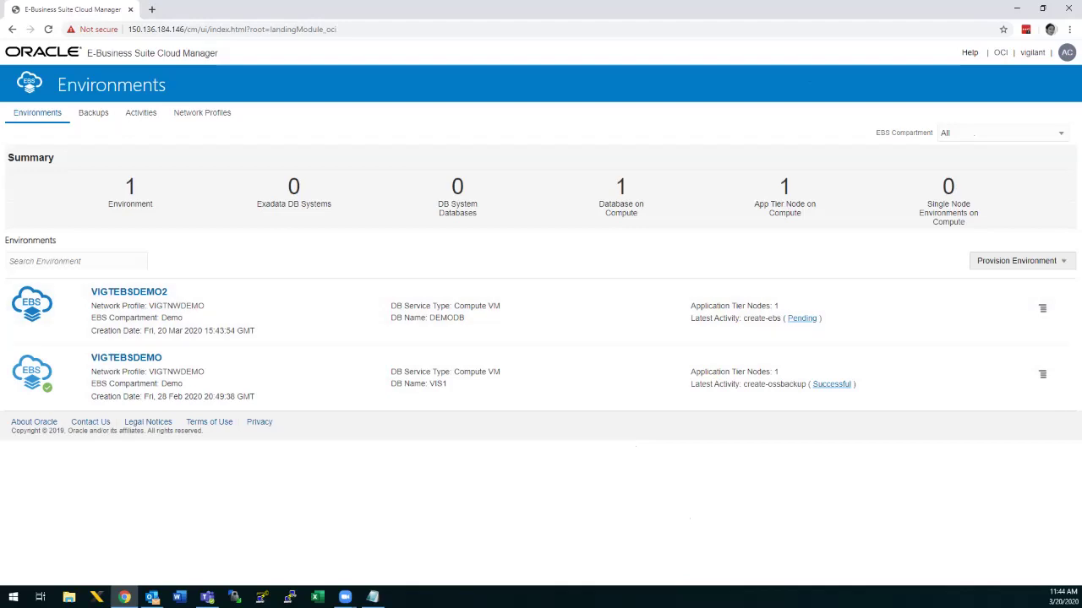
Start a new network profile and set its EBS compartment to Demo.
click(202, 112)
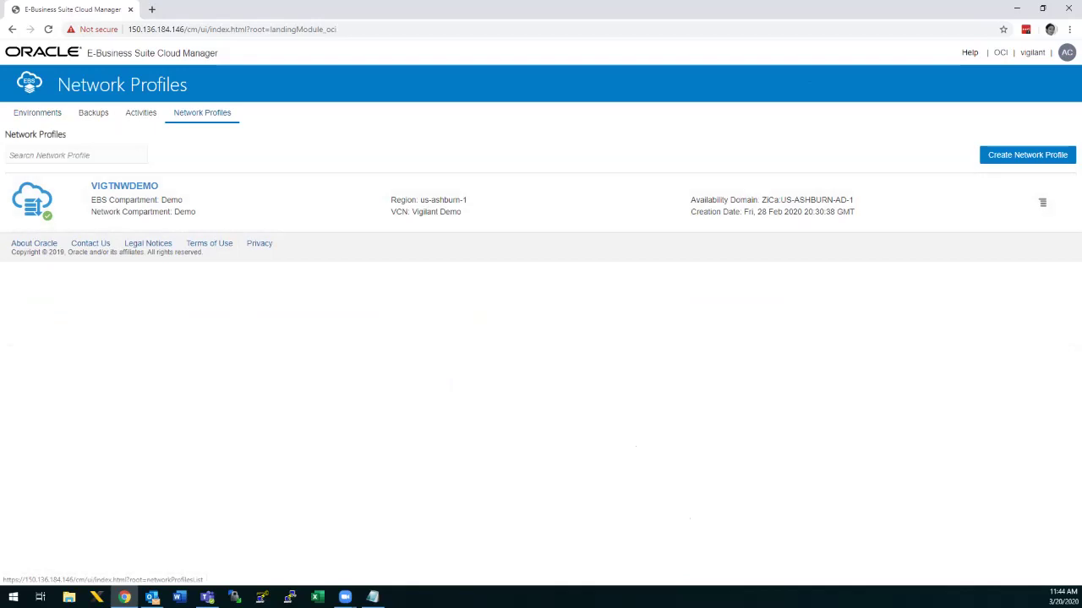
click(1027, 155)
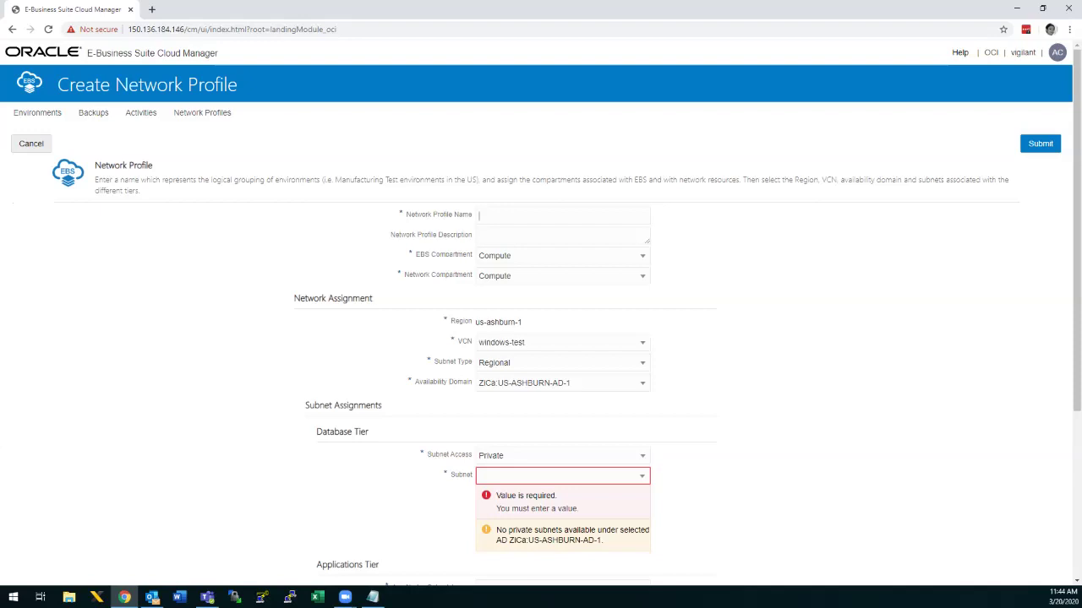
click(561, 255)
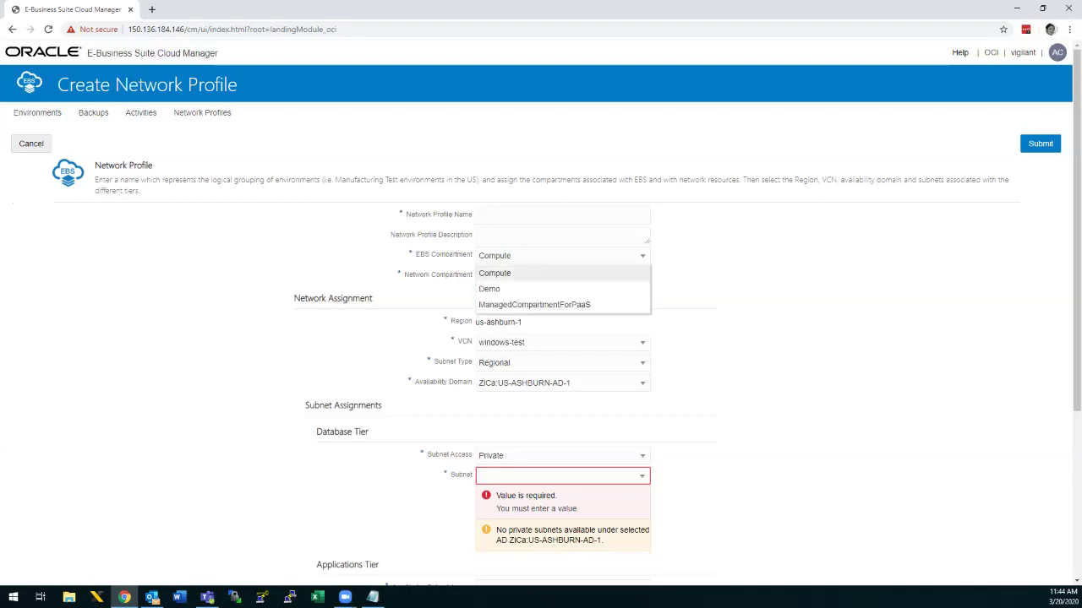
key(Down)
key(Up)
key(Down)
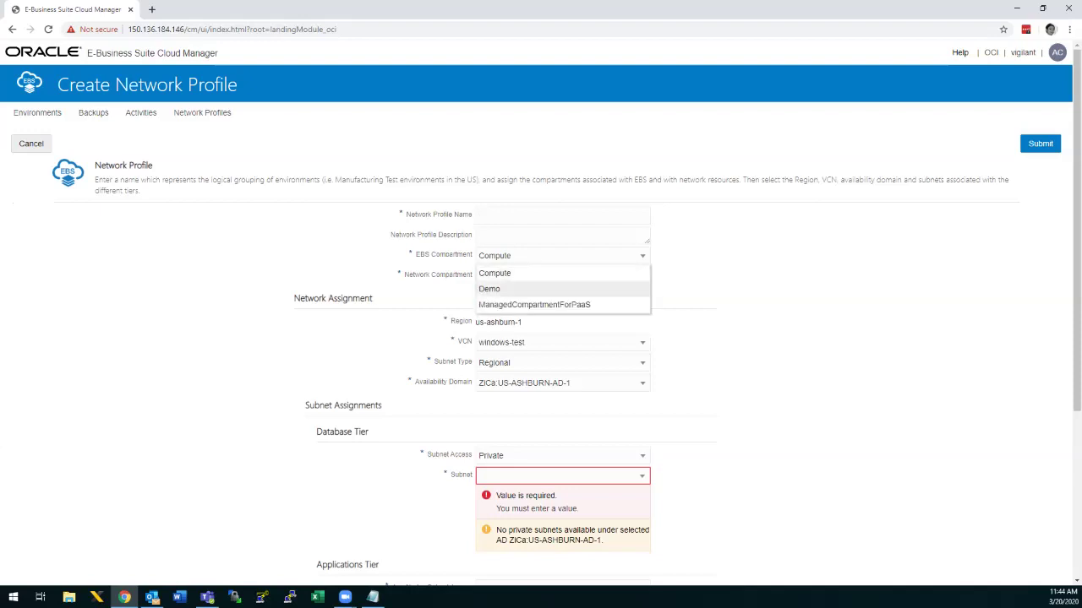
key(Down)
key(Down)
key(Down)
key(Return)
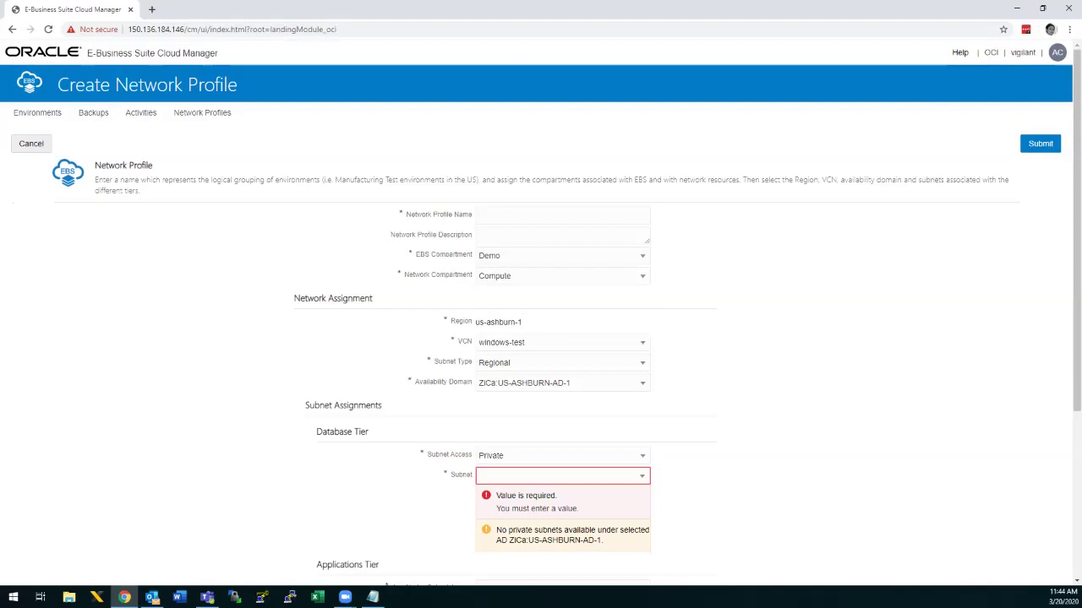
Set the new network profile's network compartment to Demo.
click(562, 275)
key(Down)
key(Down)
key(Up)
key(Up)
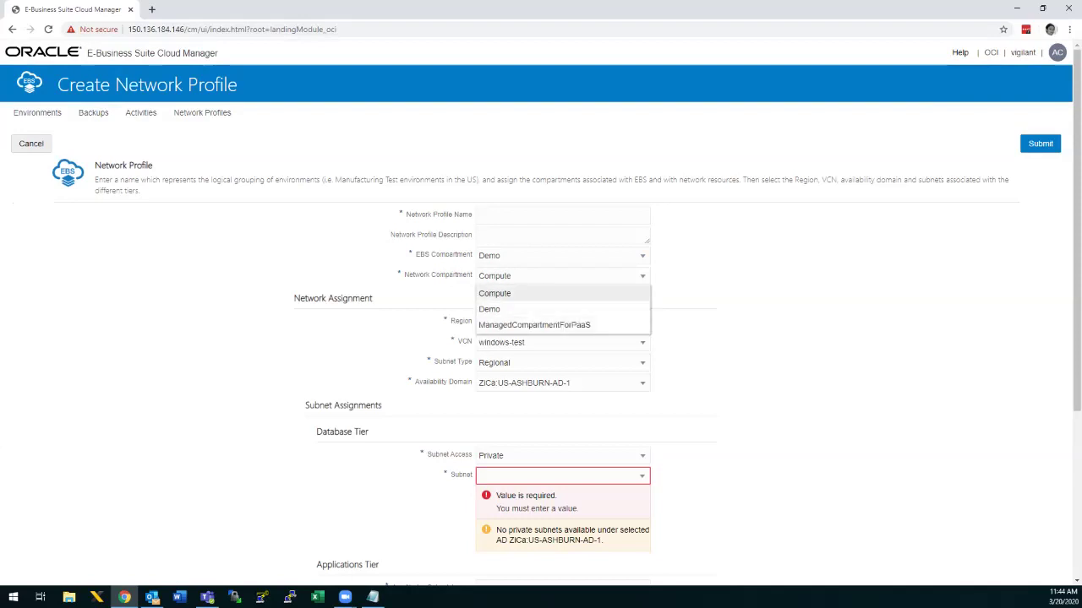
key(Down)
key(Return)
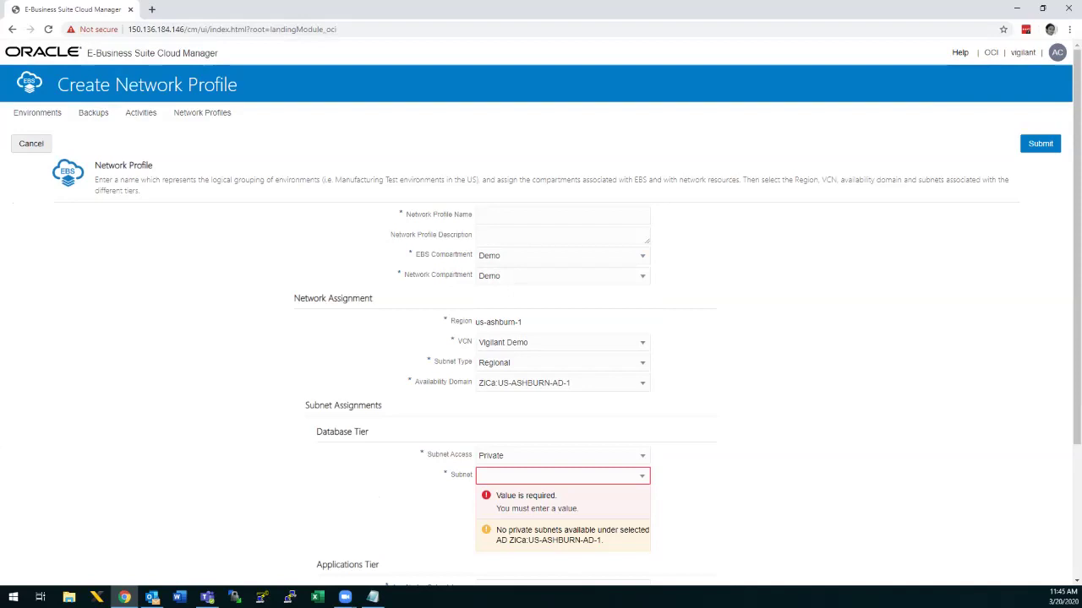
Check the subnet type and availability domain choices, selecting Regional and ZiCa:US-ASHBURN-AD-1.
click(562, 362)
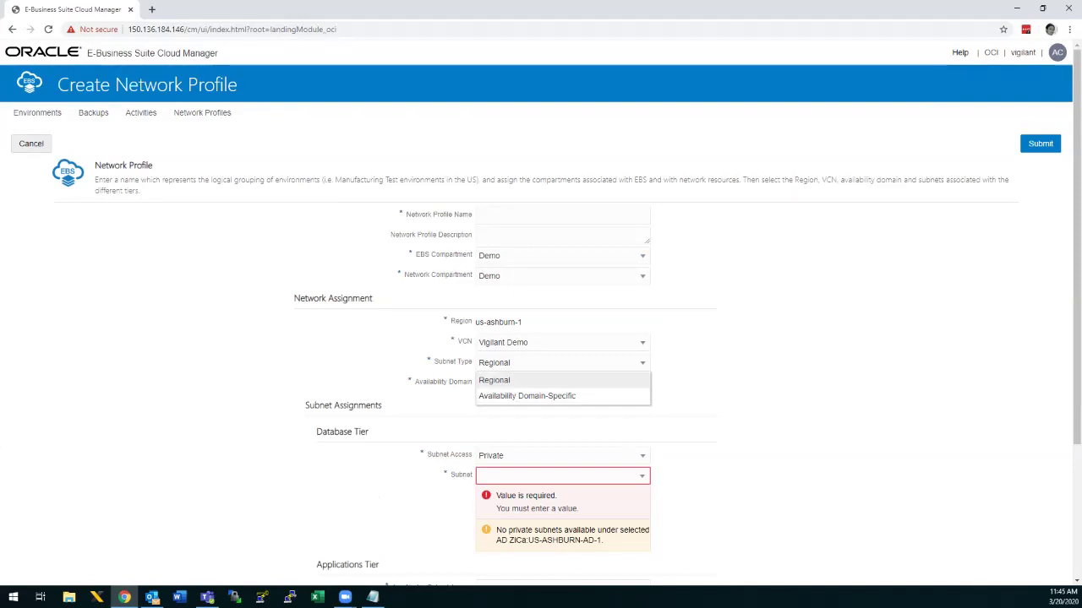
click(562, 380)
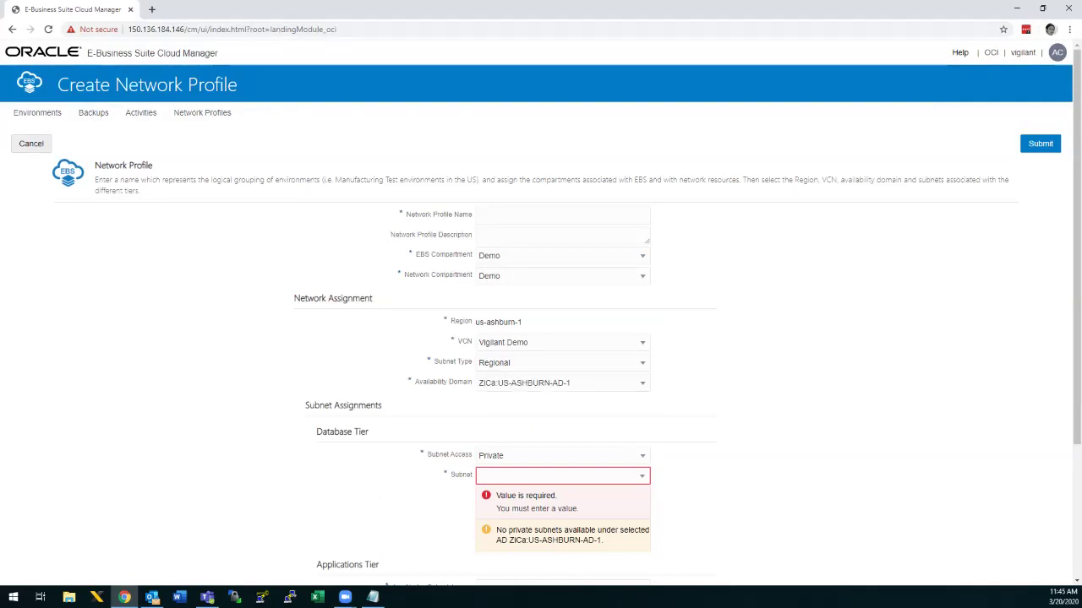
click(562, 363)
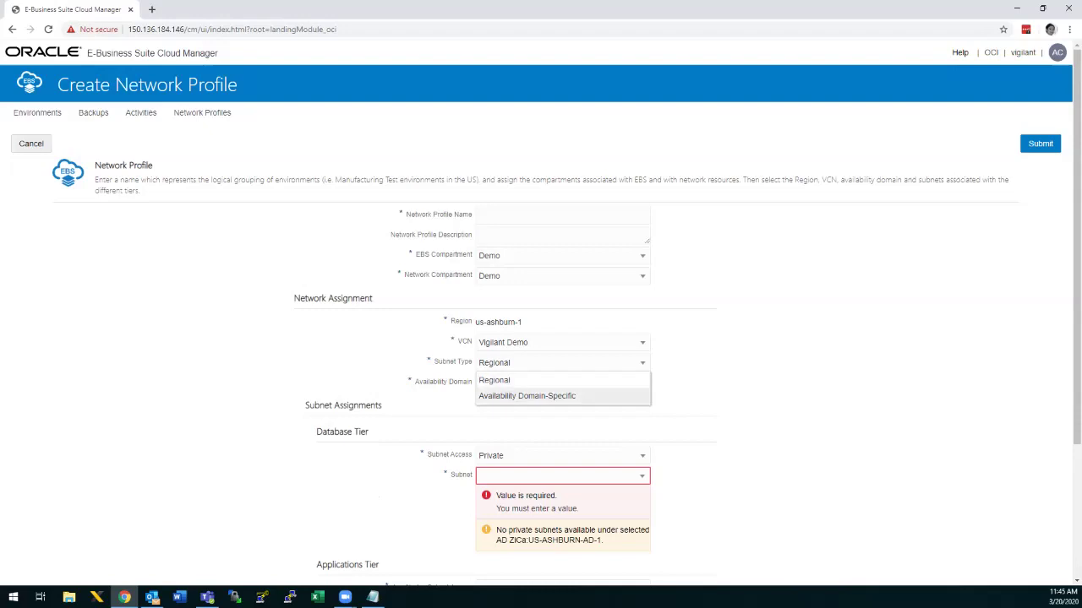
key(Return)
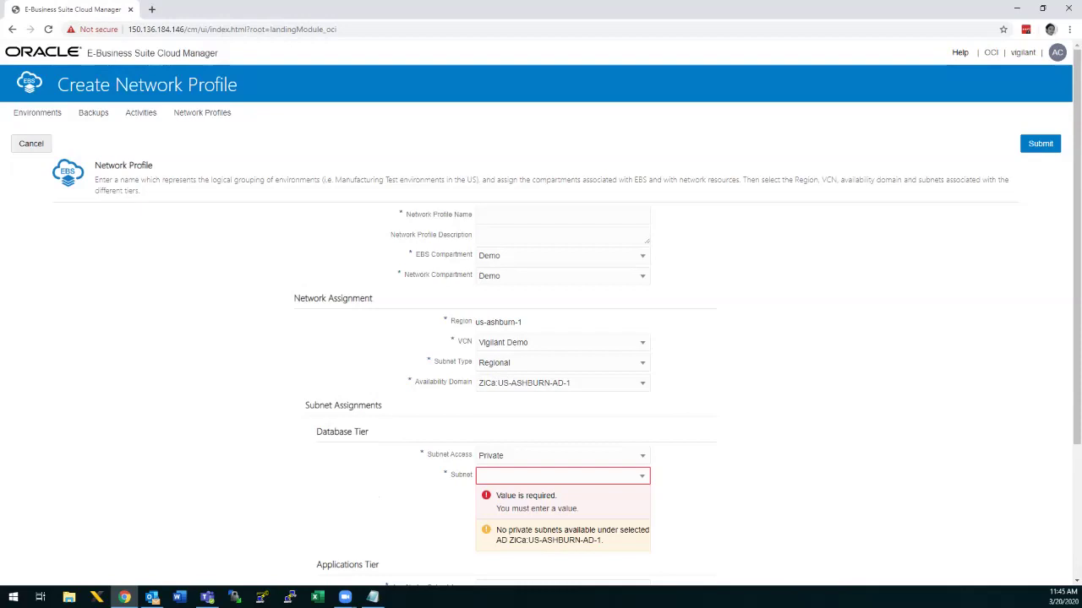
key(Down)
key(Escape)
click(561, 383)
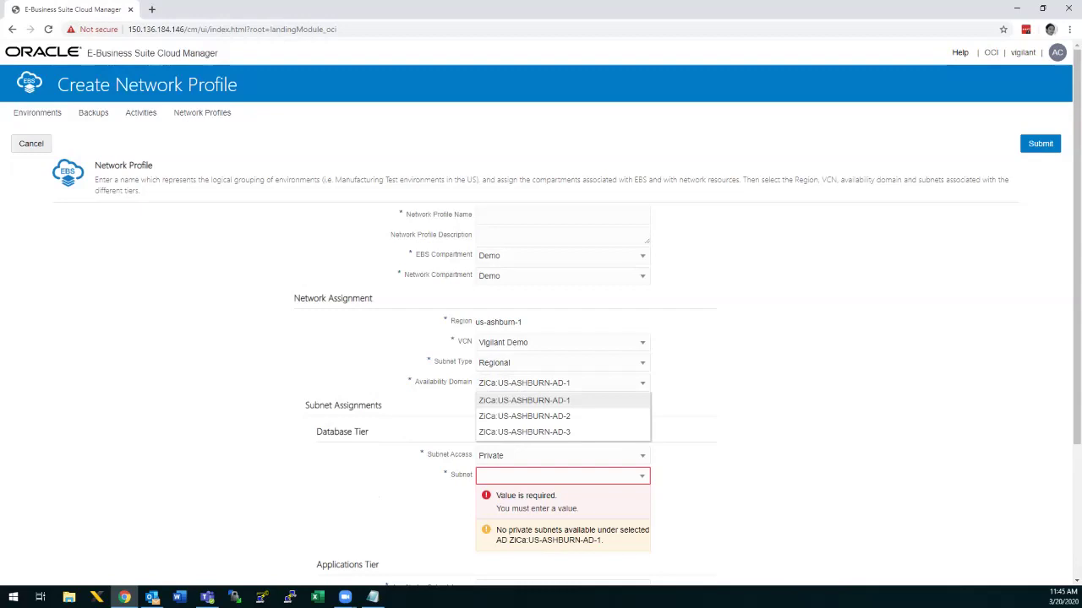
key(Return)
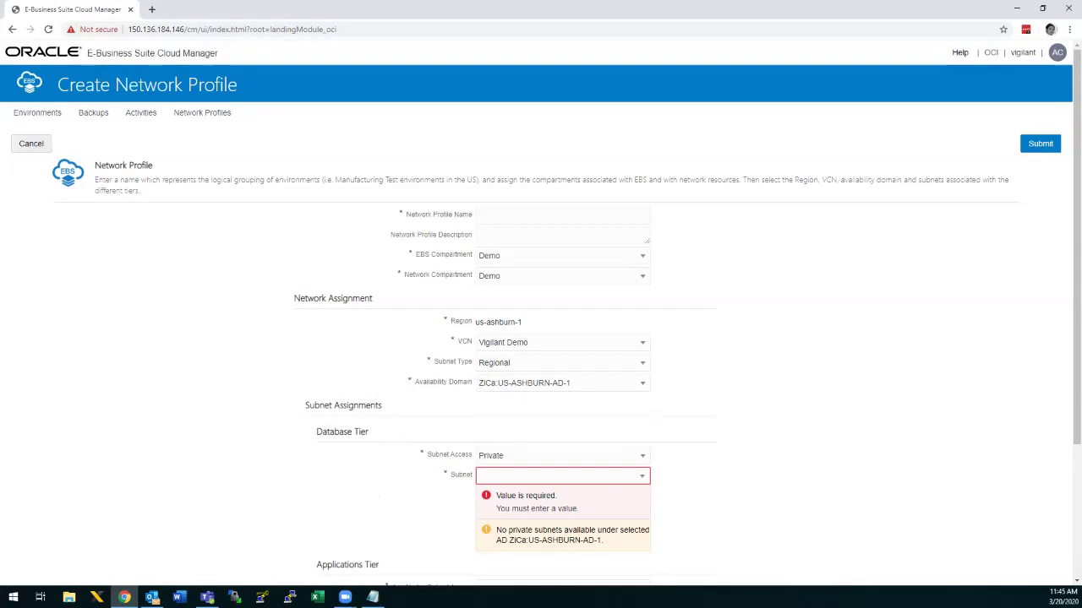
Set the database tier's subnet access to Public in the new network profile.
scroll(541, 337, down, 3)
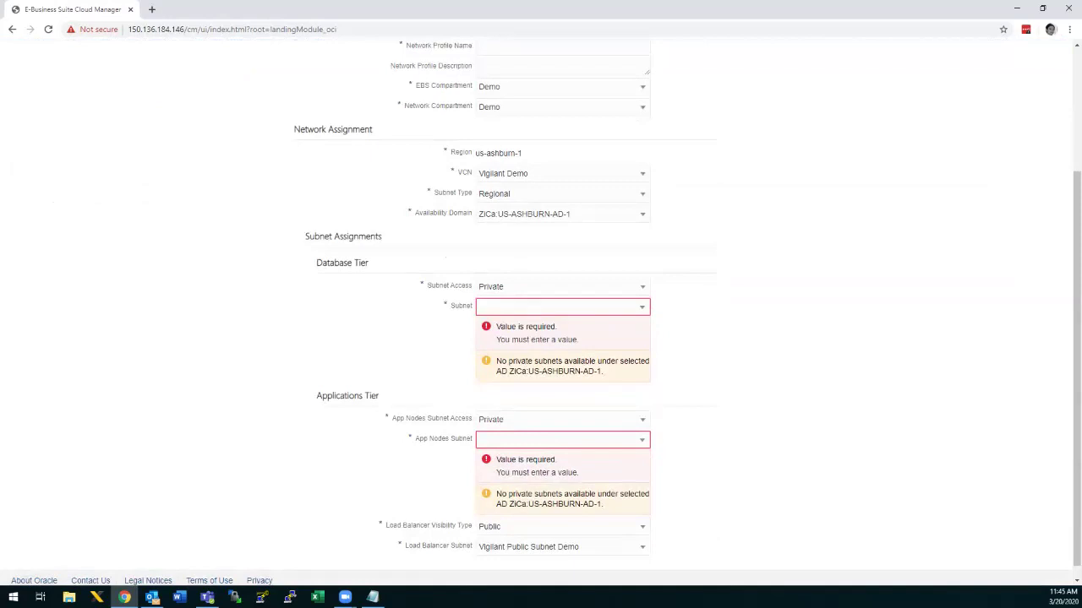
click(562, 286)
click(562, 287)
key(Return)
key(Down)
key(Return)
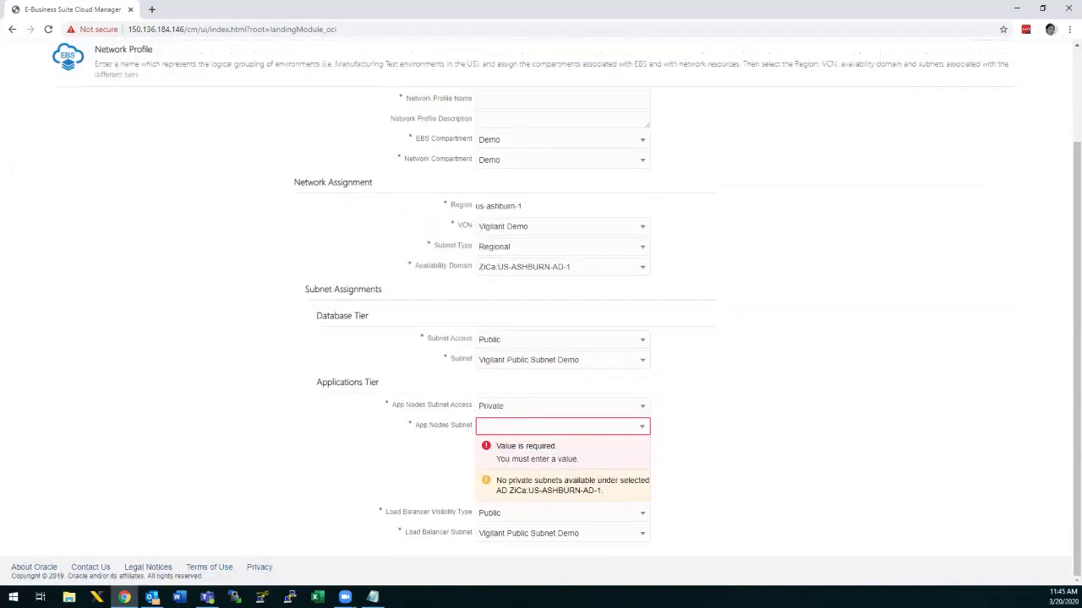
Set the app nodes subnet access to Public and cancel the creation of the network profile.
key(Return)
key(Return)
key(Return)
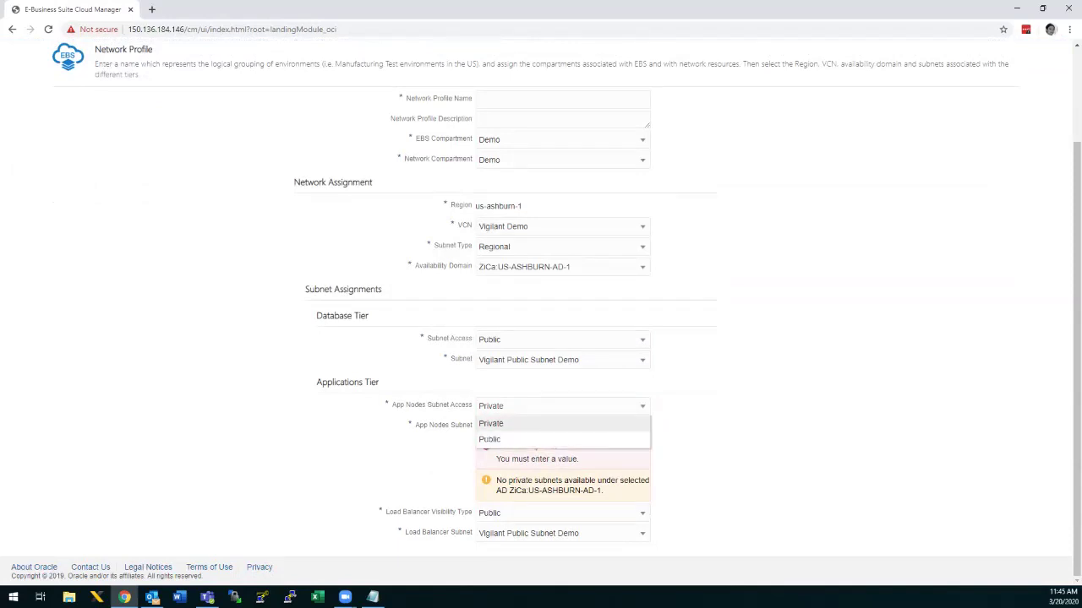
key(Down)
key(Return)
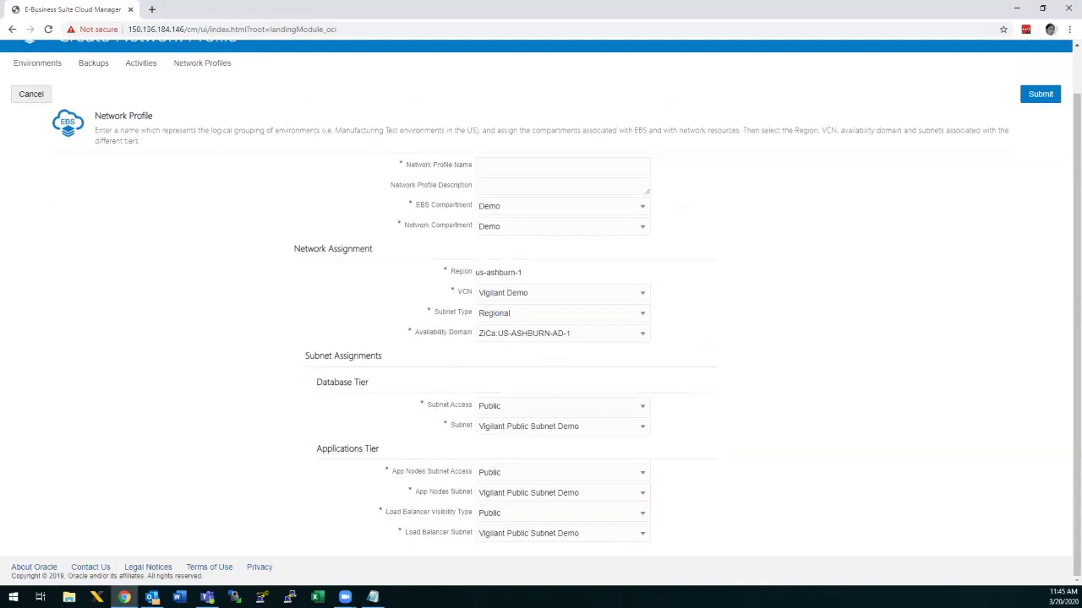
scroll(541, 313, up, 1)
scroll(540, 312, down, 1)
click(31, 93)
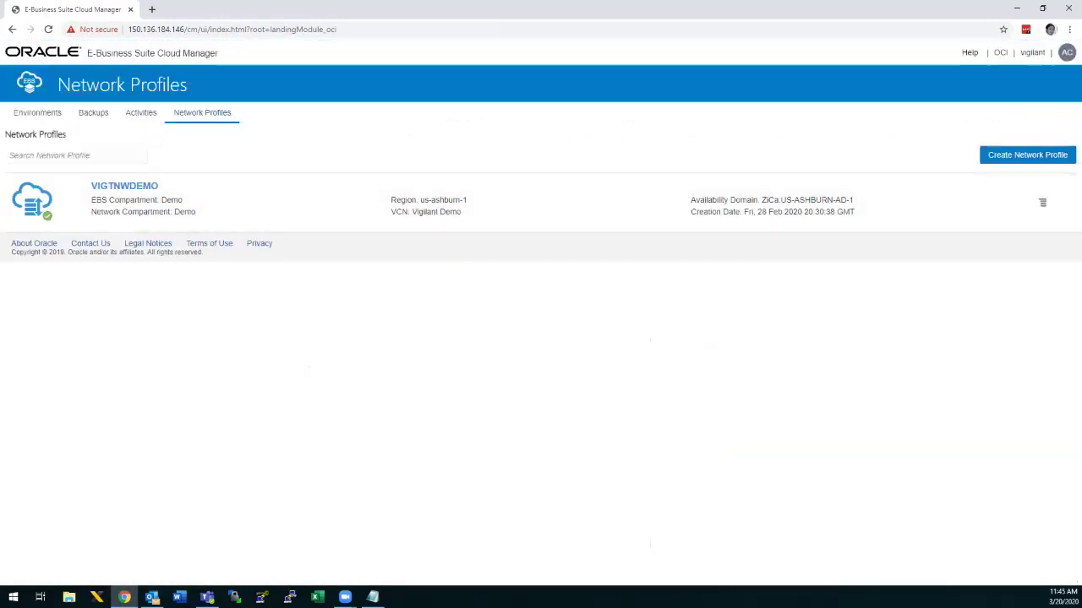
Open the VIGTNWDEMO network profile and examine its region, VCN, subnet type and availability domain.
click(124, 185)
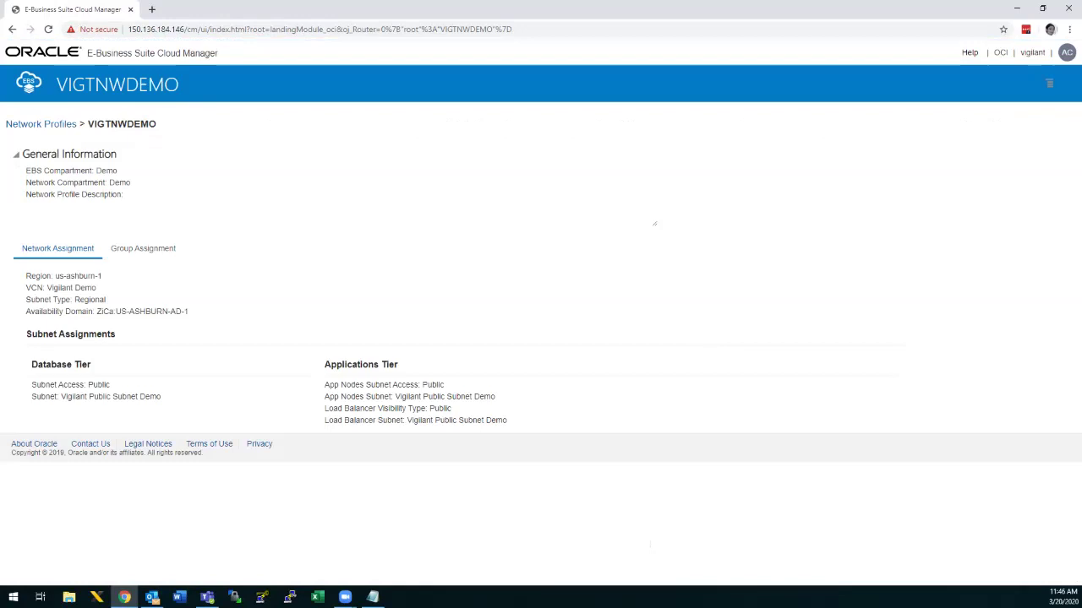
drag(25, 275, 102, 275)
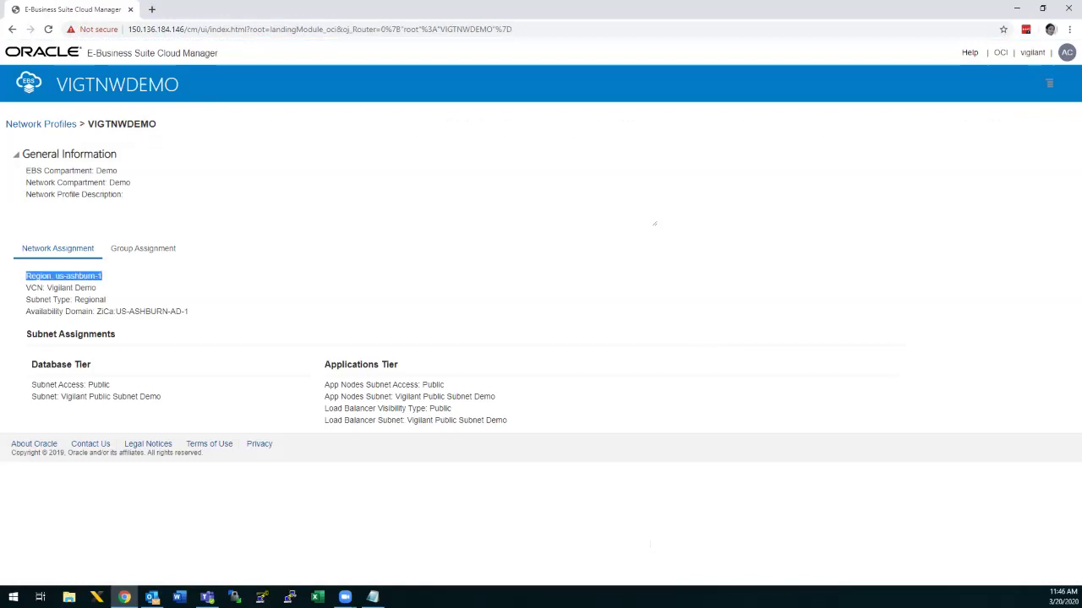
click(103, 275)
drag(26, 287, 96, 287)
drag(25, 299, 106, 299)
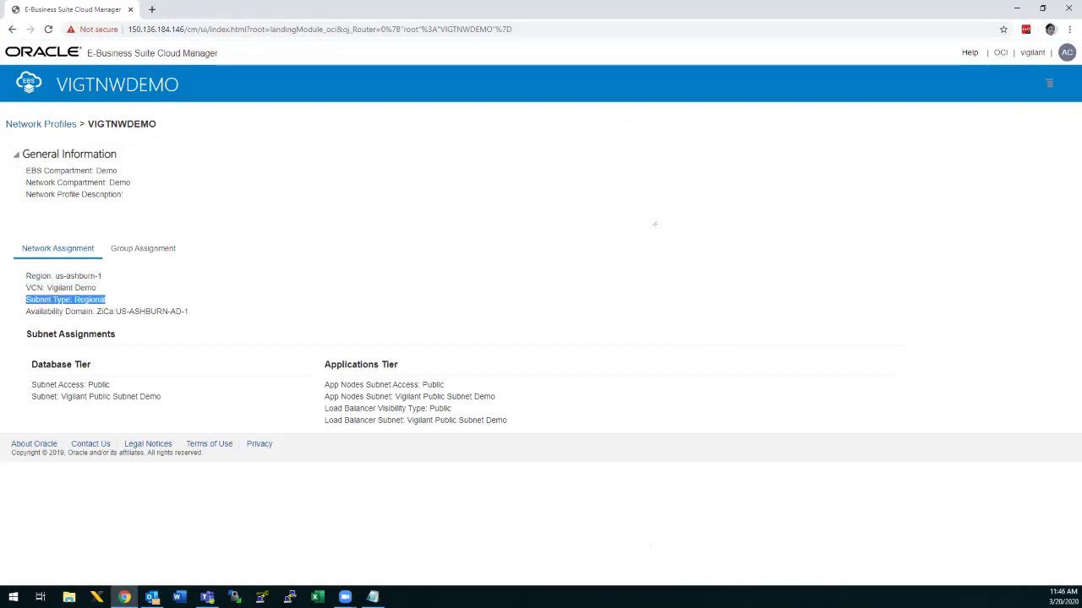
click(106, 299)
drag(25, 311, 187, 311)
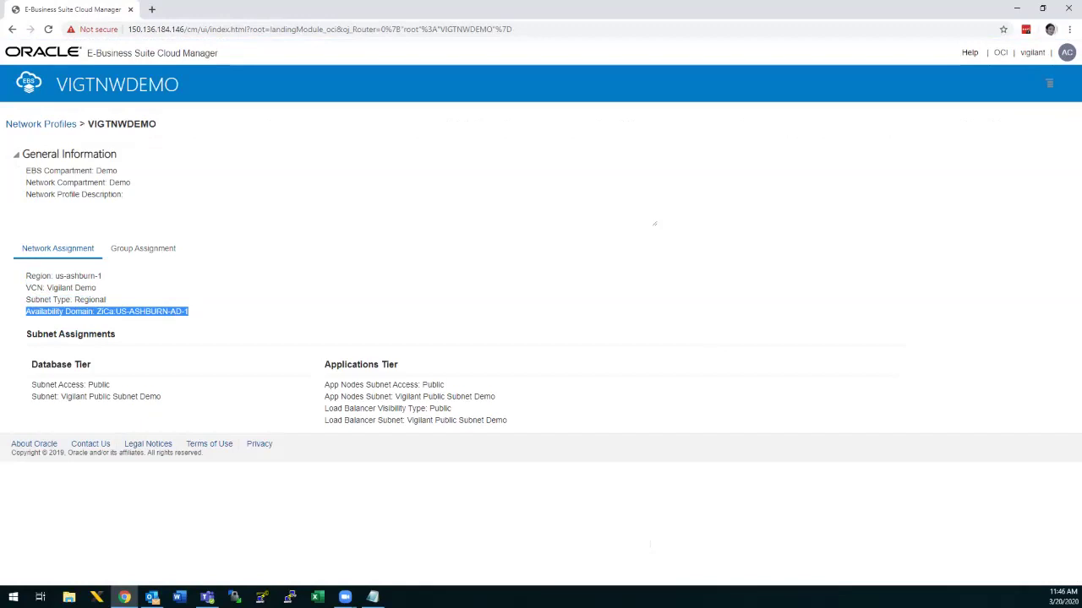
click(187, 310)
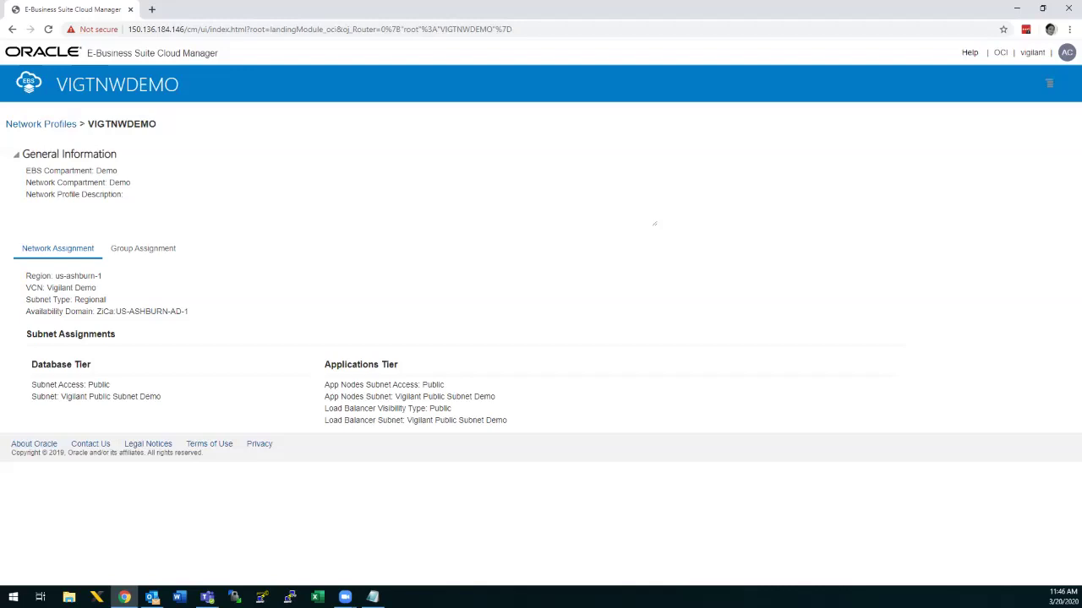
Examine the profile's applications tier subnet access and load balancer settings, and return to the network profiles list.
double_click(433, 384)
drag(324, 408, 451, 408)
click(451, 408)
drag(324, 420, 507, 420)
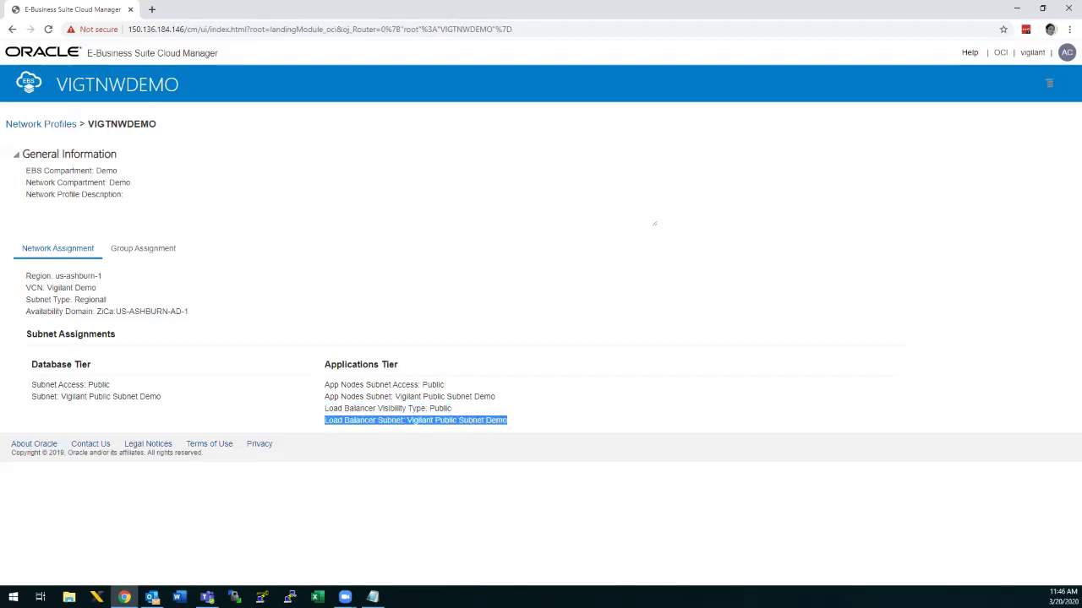
click(507, 420)
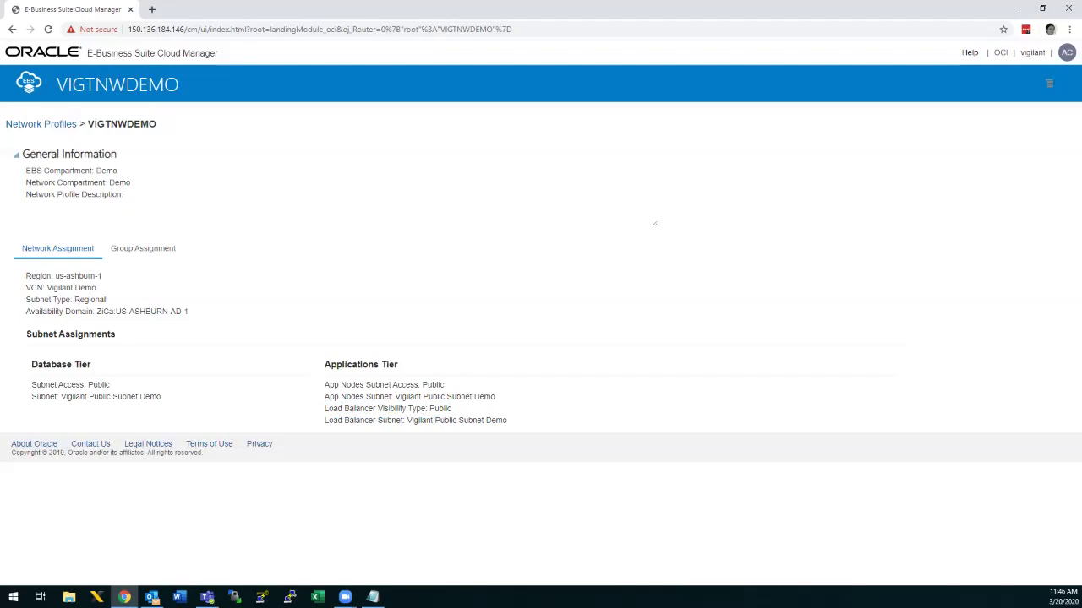
click(1049, 83)
key(Escape)
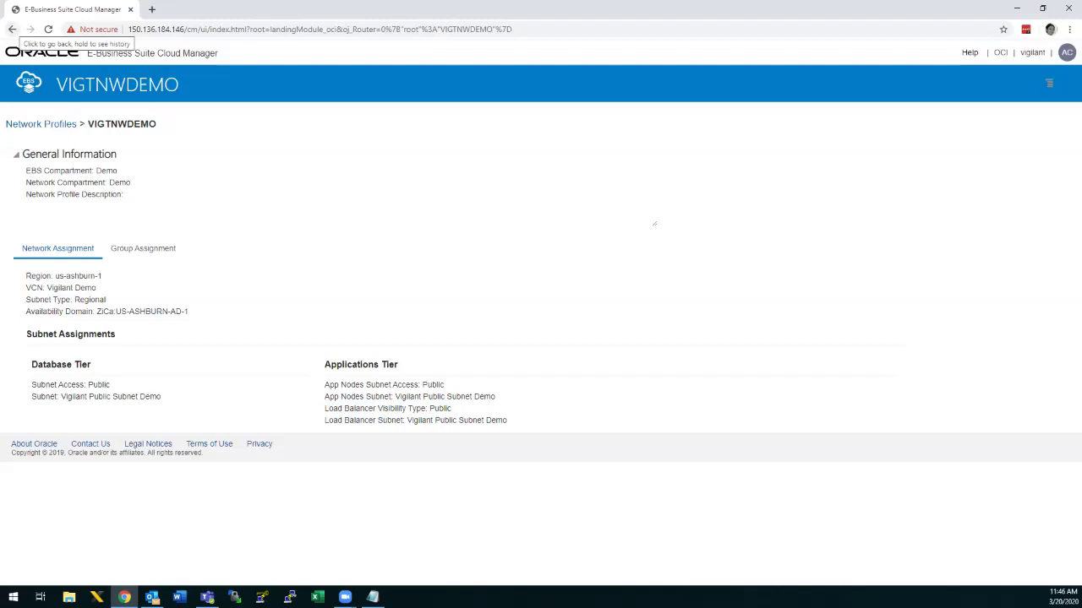
click(12, 29)
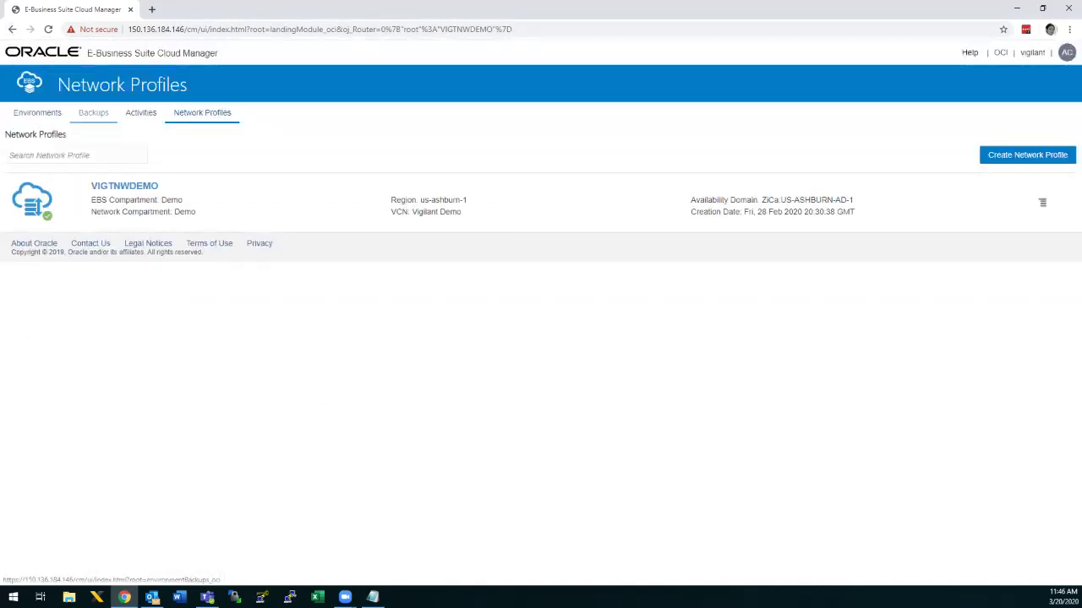
View the backups list and the actions available for the VIGTEBSDEMO environment and for the existing backup.
click(93, 112)
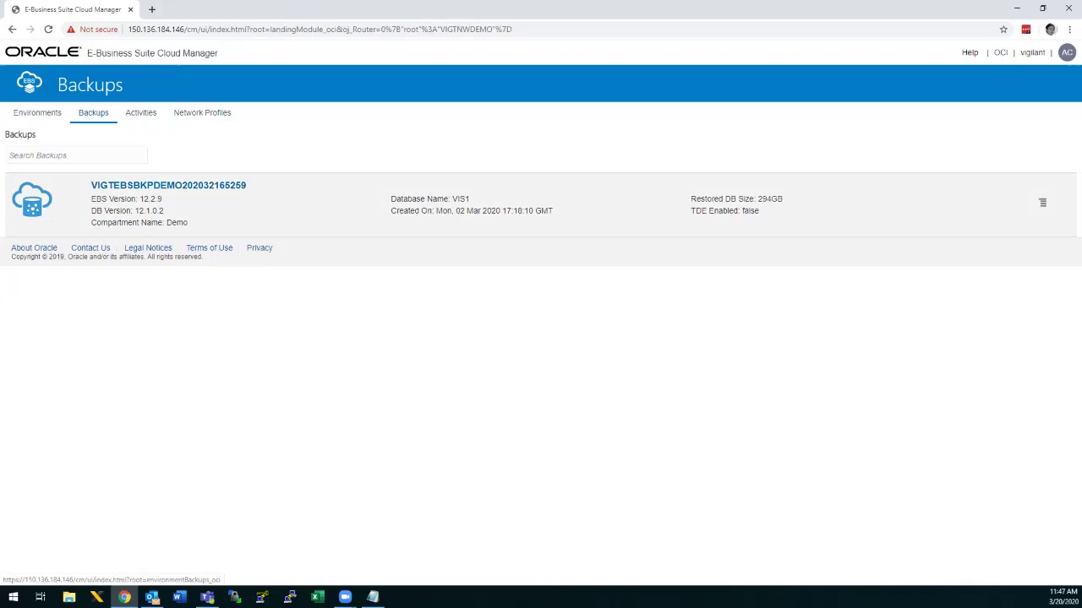
click(37, 113)
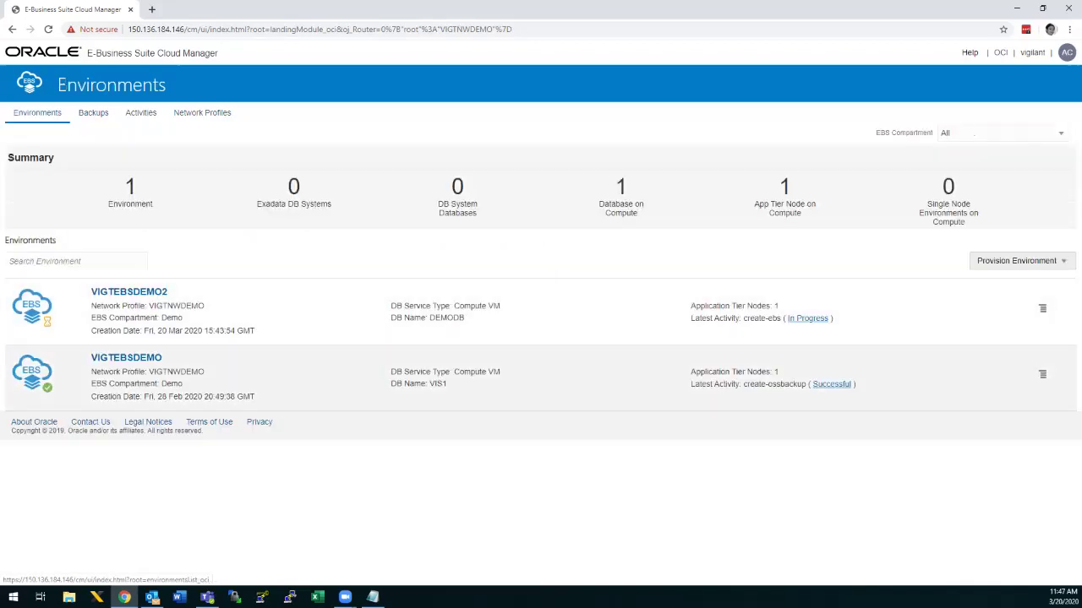
click(1042, 374)
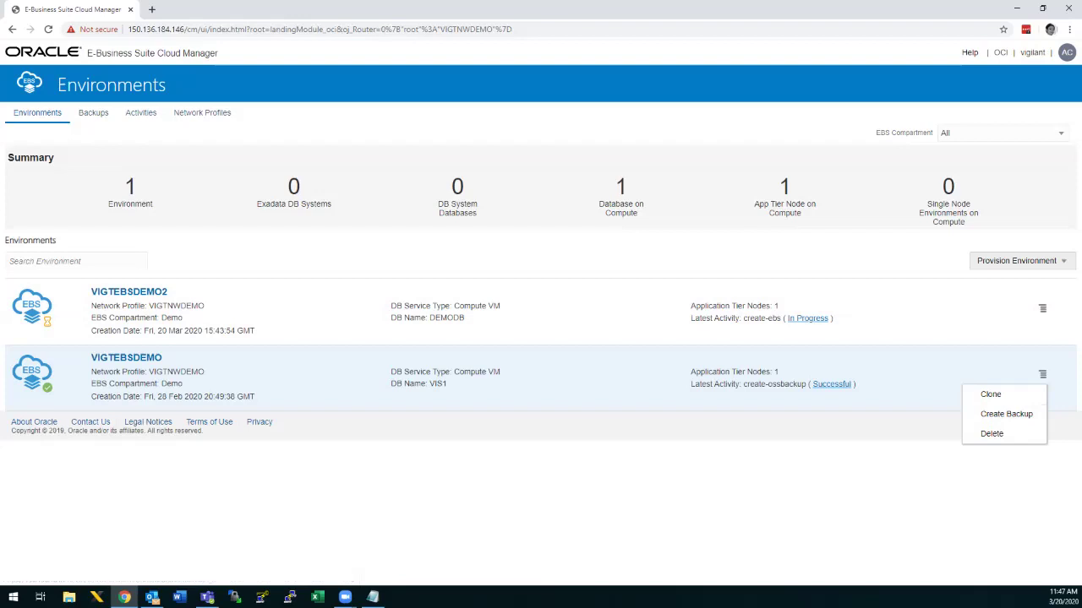
click(93, 112)
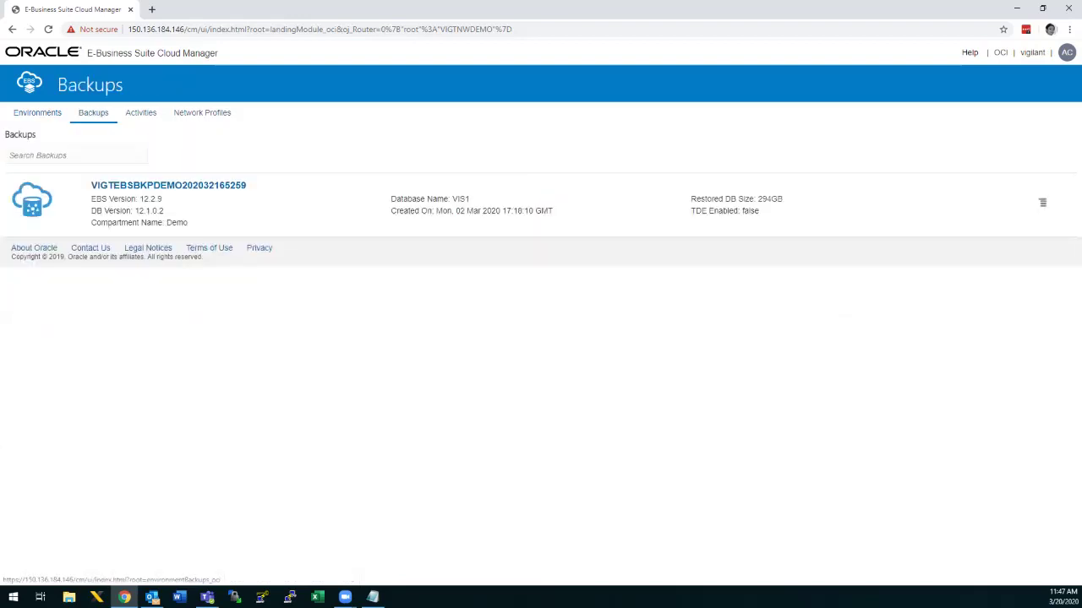
click(1042, 202)
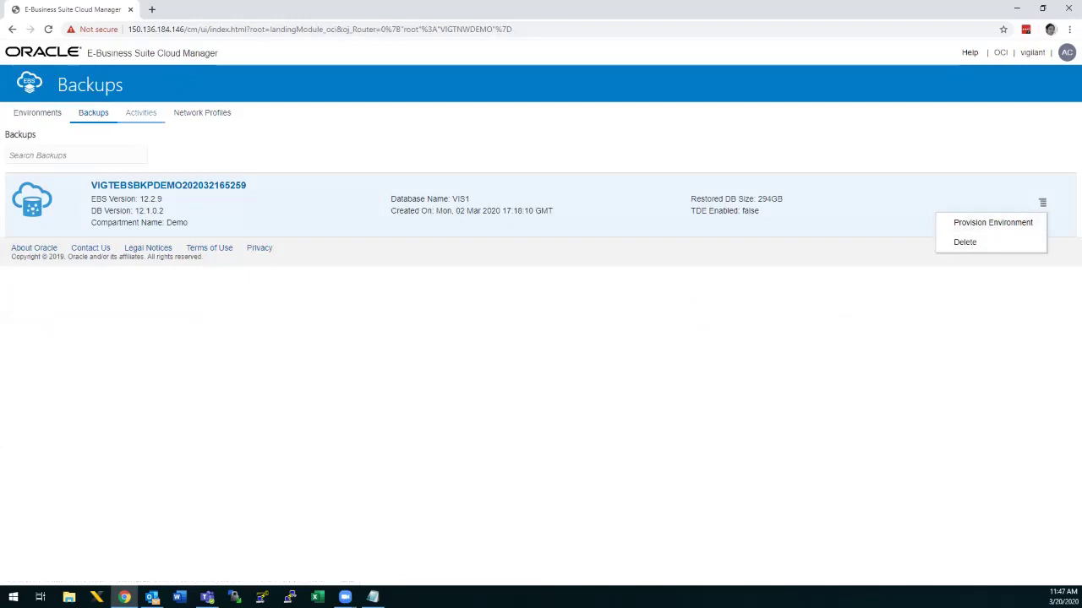
View the activities and network profiles, and return to the environments list to check the EBS compartment filter choices.
click(140, 112)
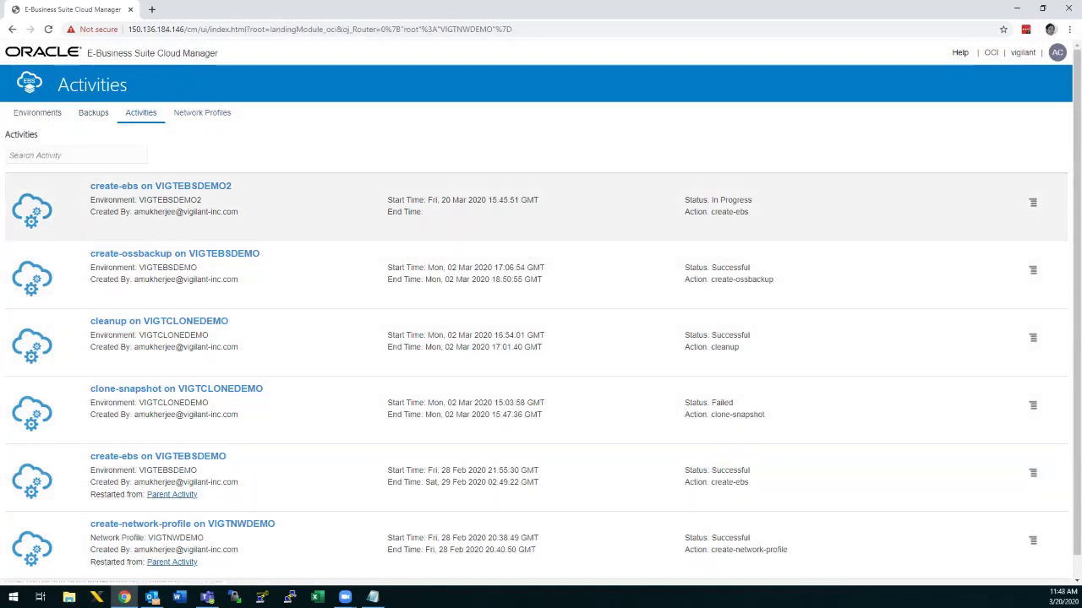
click(202, 113)
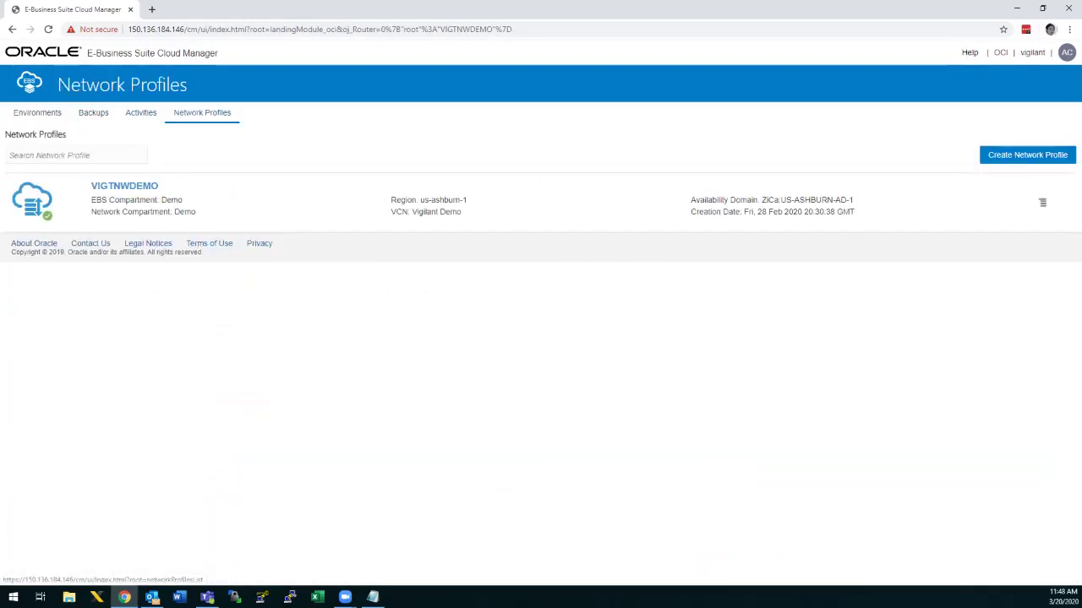
click(37, 112)
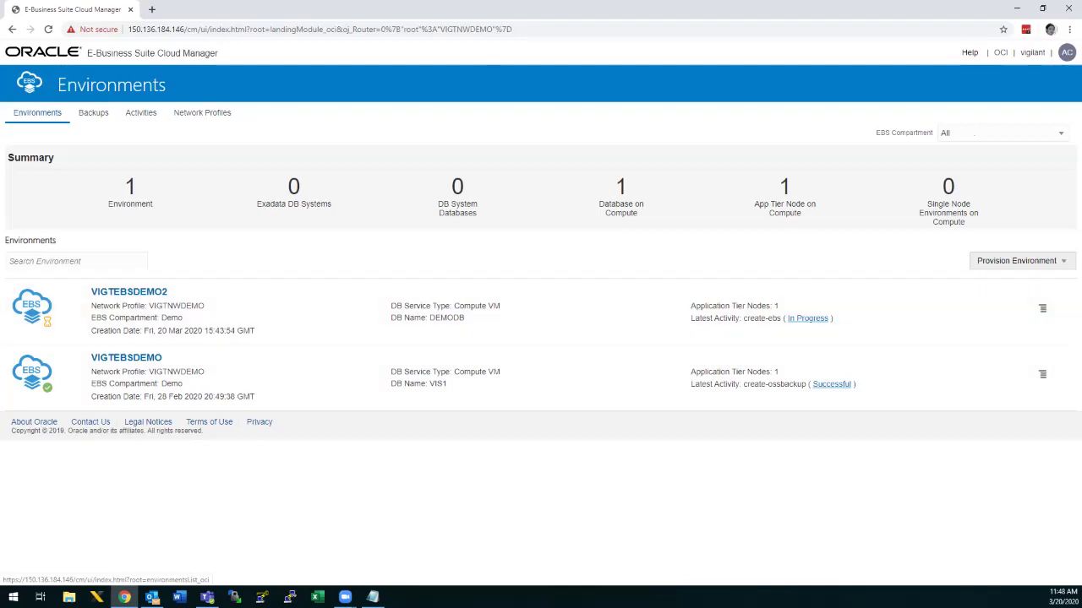
click(974, 134)
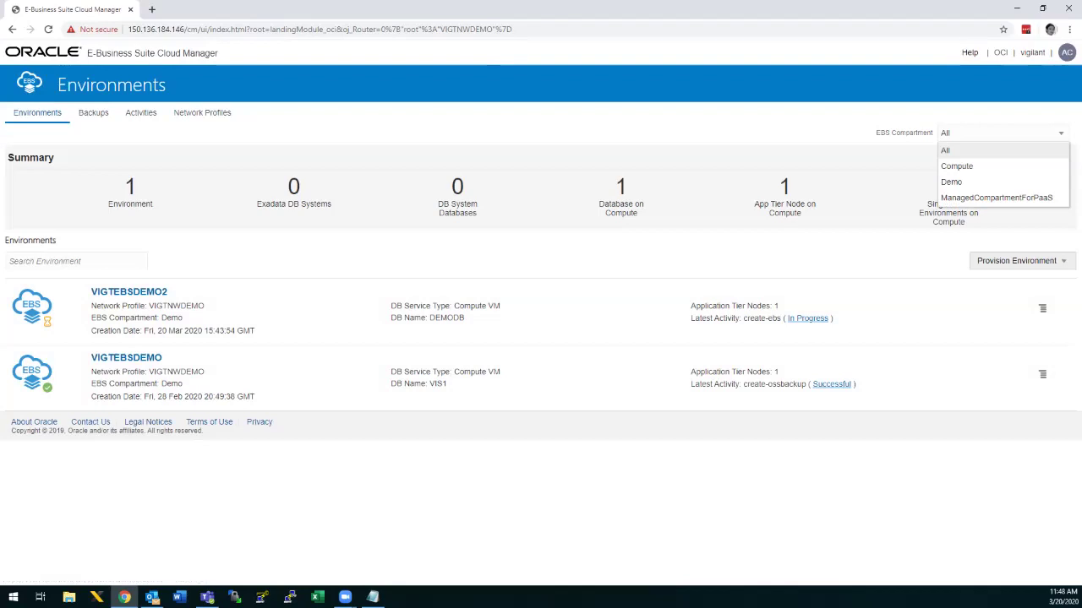
key(Escape)
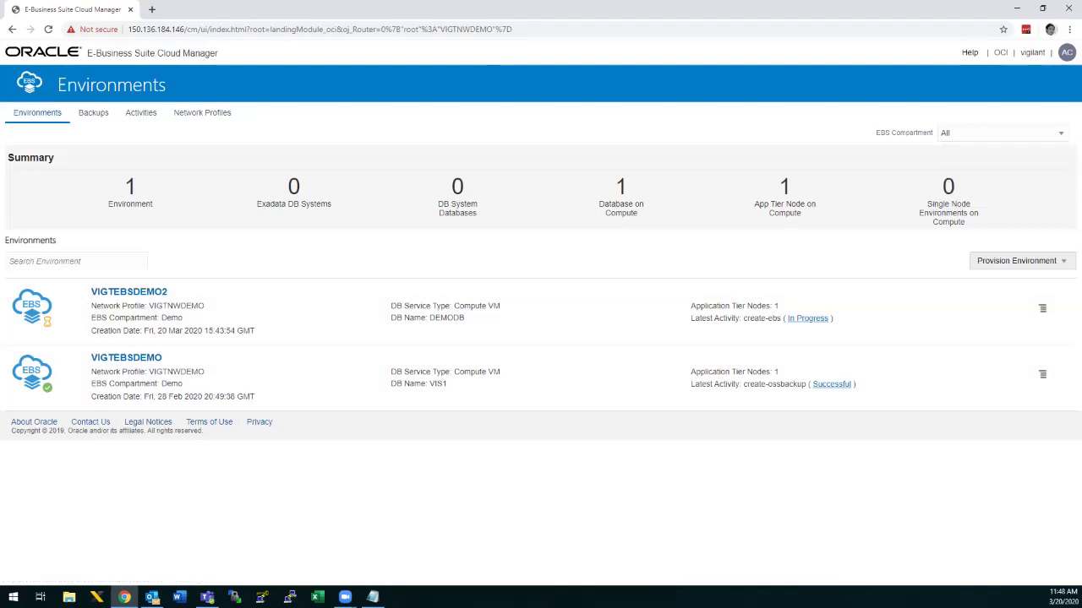